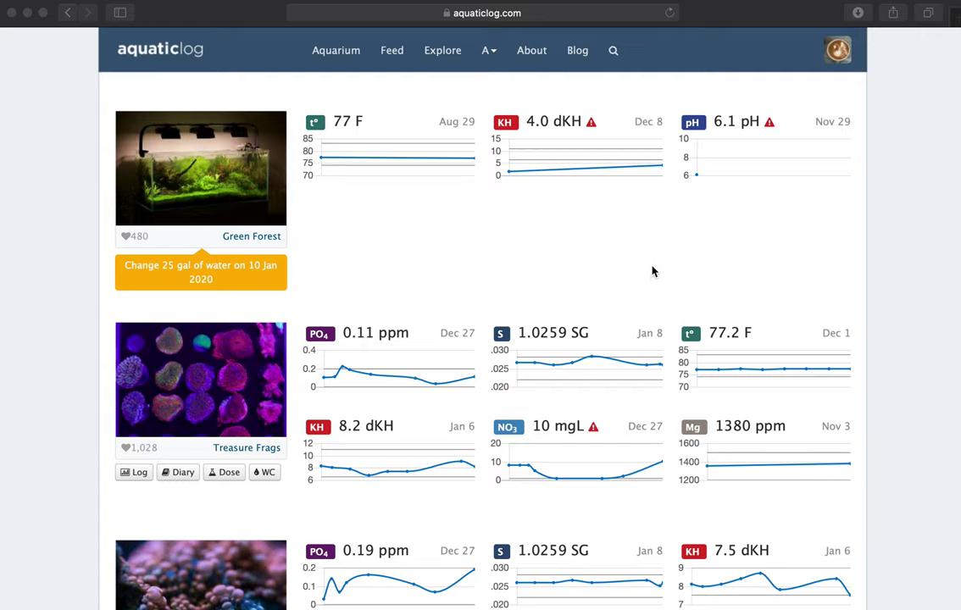
# Scroll through the dashboard's water-parameter charts for Green Forest, Treasure Frags and Treasure Reef
pyautogui.scroll(-3, 665, 272)
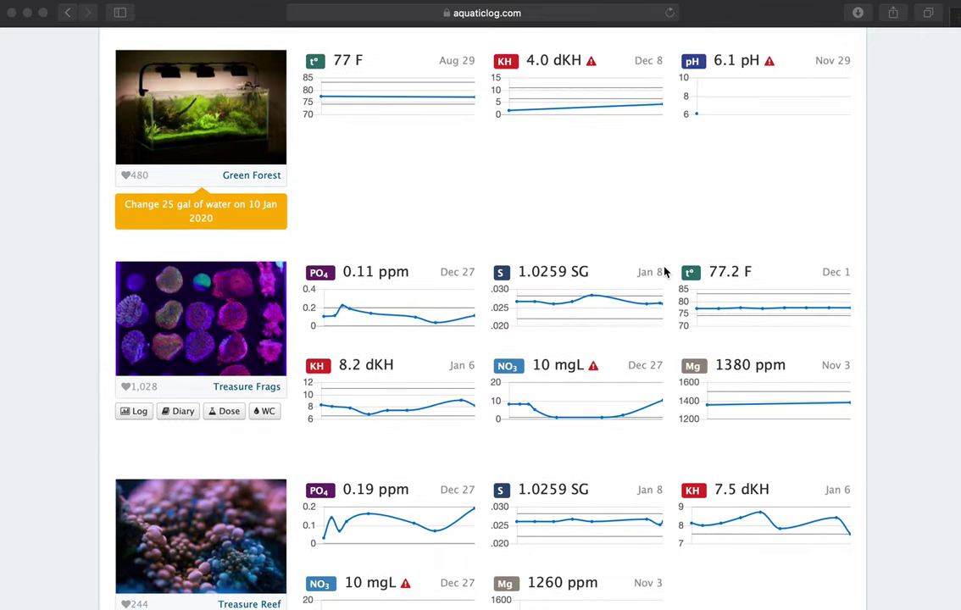
pyautogui.scroll(-2, 664, 271)
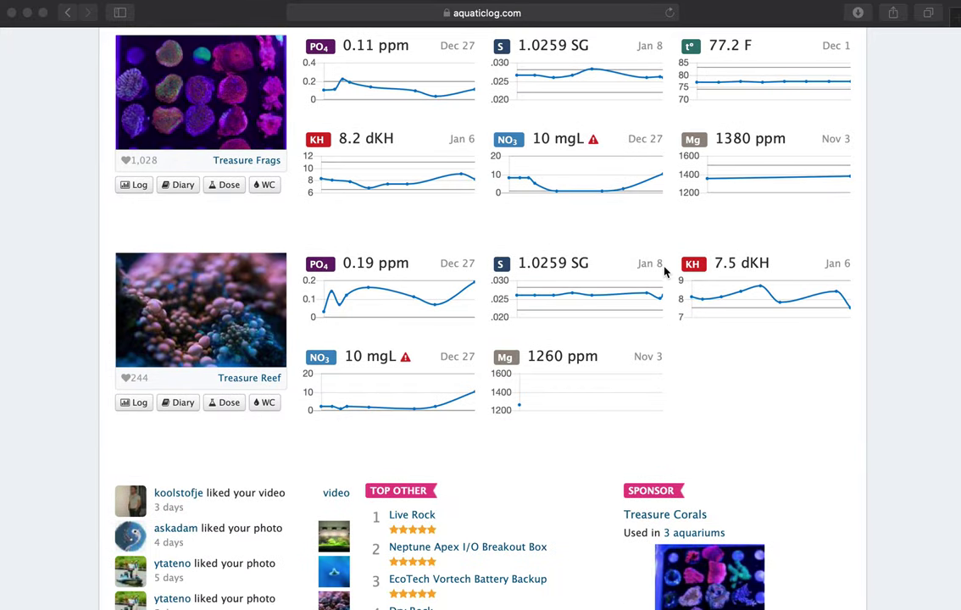
pyautogui.scroll(-3, 665, 272)
pyautogui.scroll(10, 665, 272)
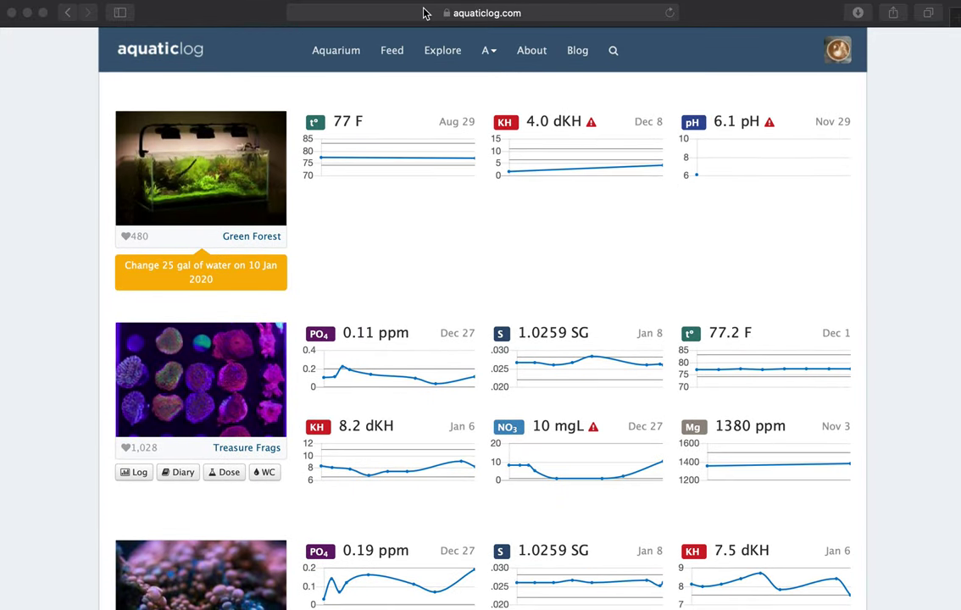
# View the About page and its sponsor list, then go back to the dashboard
pyautogui.click(533, 53)
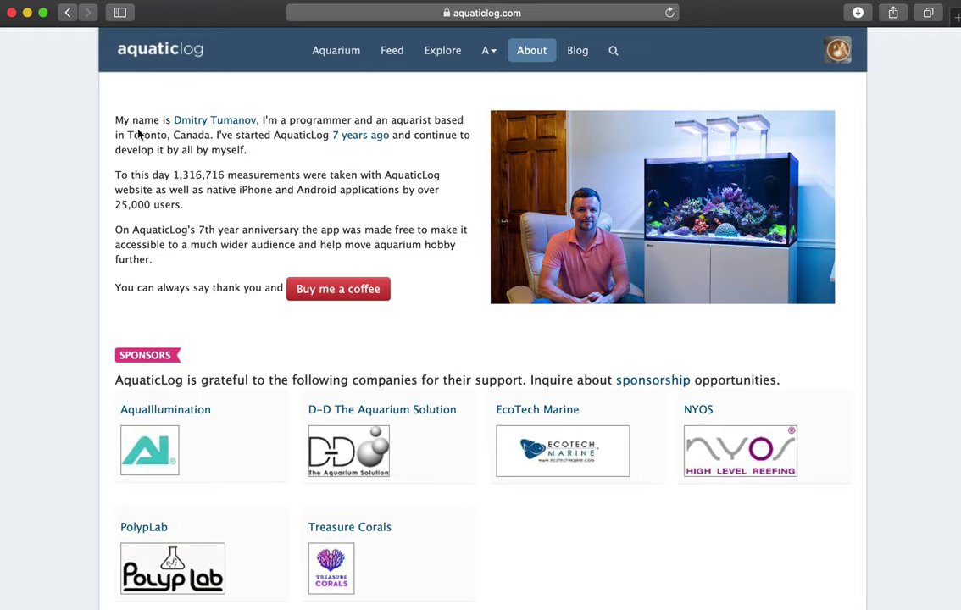
pyautogui.click(64, 14)
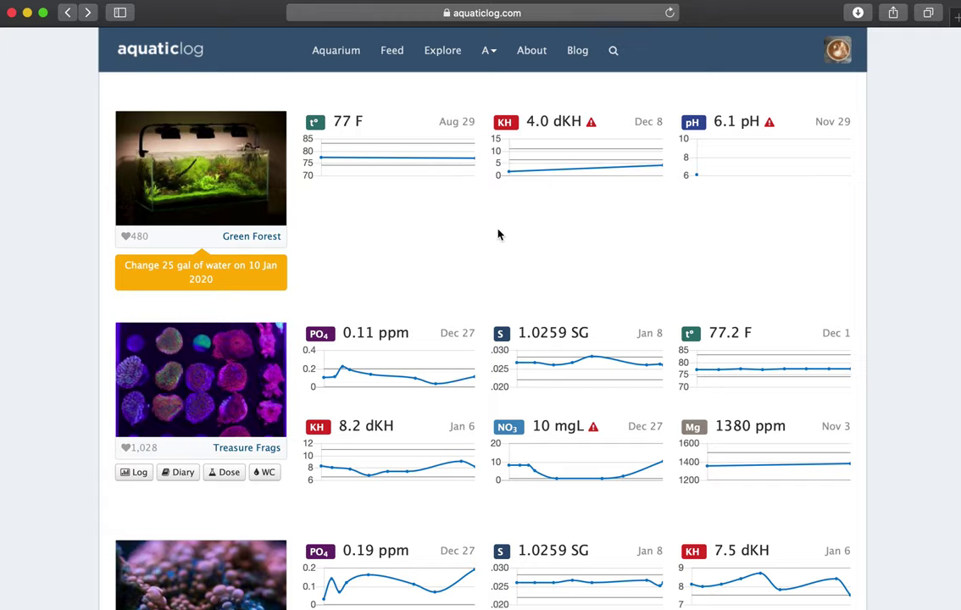
# Find Two Little Fishies Julian's Thing in the Top Other list and open its page (6 ratings, 52 aquariums)
pyautogui.scroll(-1, 500, 231)
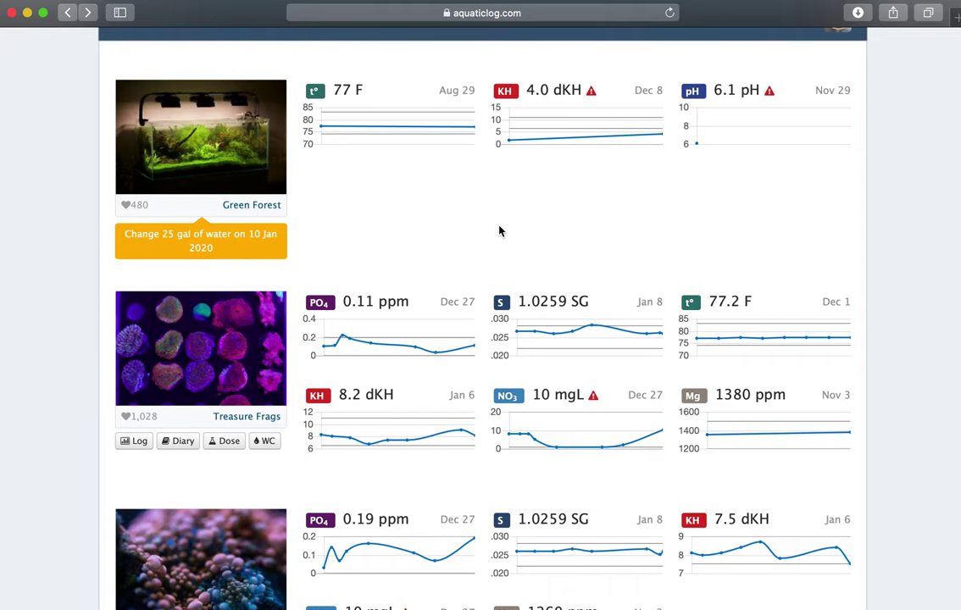
pyautogui.scroll(-3, 500, 231)
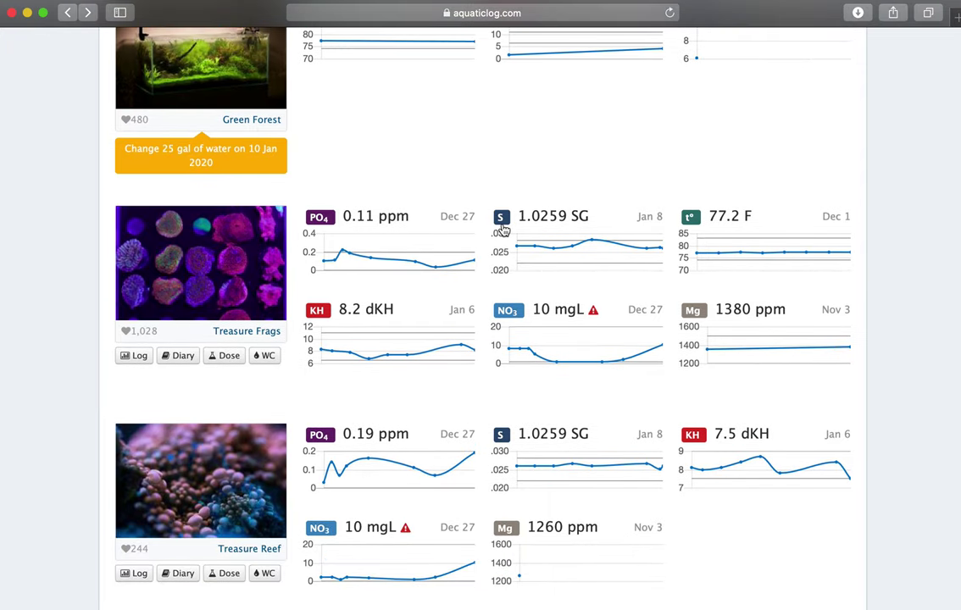
pyautogui.scroll(3, 502, 230)
pyautogui.scroll(-2, 502, 231)
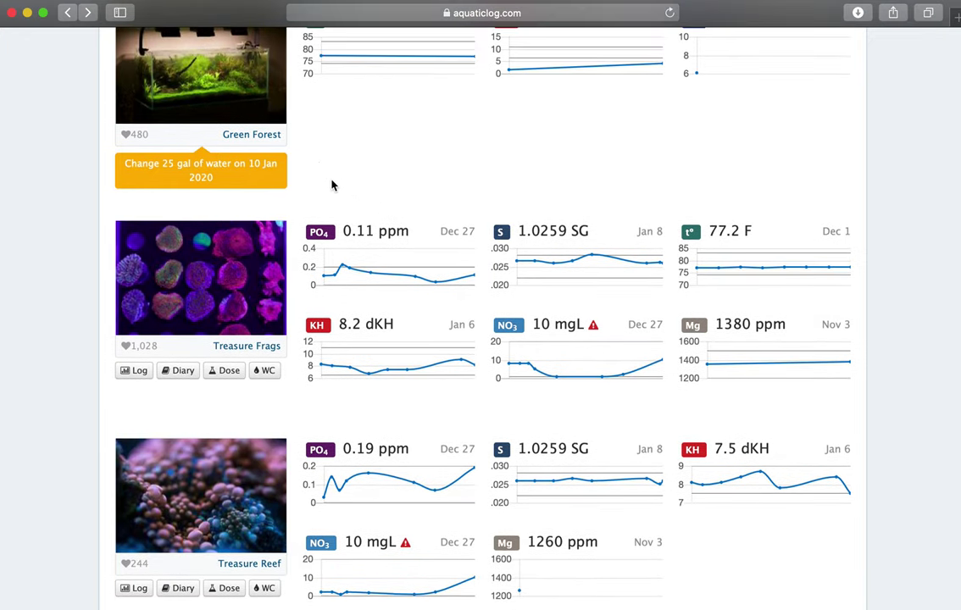
pyautogui.scroll(2, 339, 178)
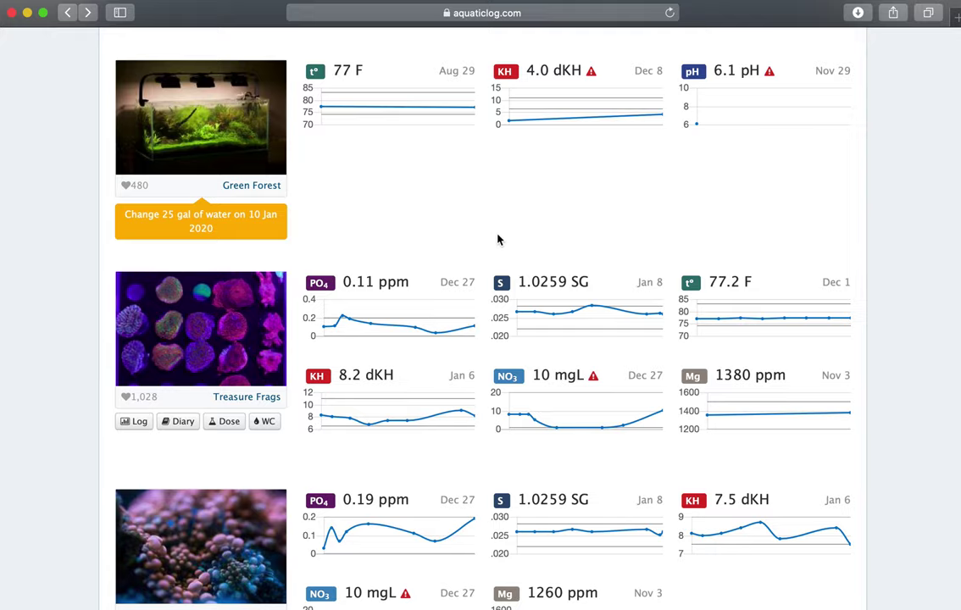
pyautogui.scroll(-7, 500, 238)
pyautogui.moveTo(231, 198)
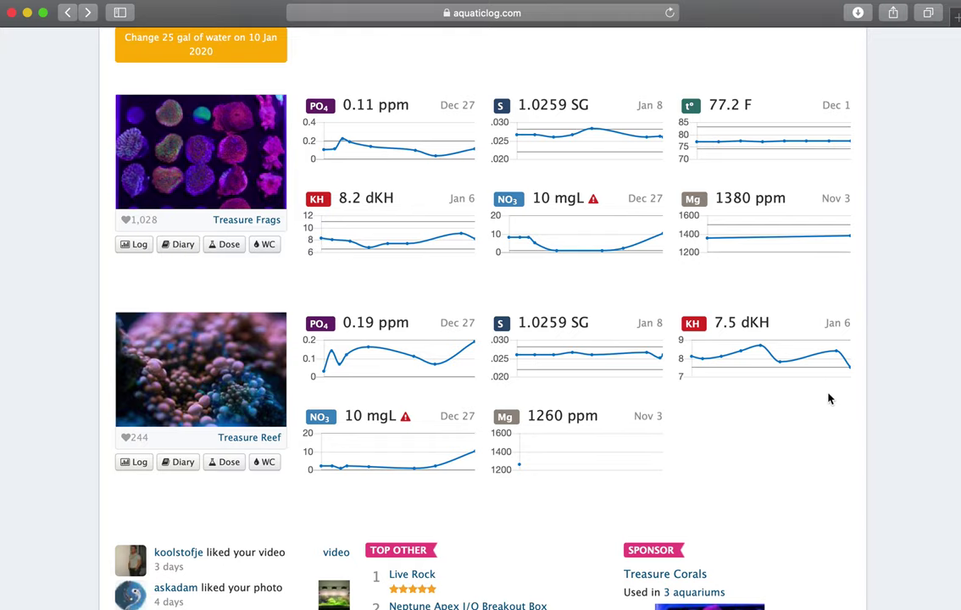
pyautogui.scroll(-5, 820, 406)
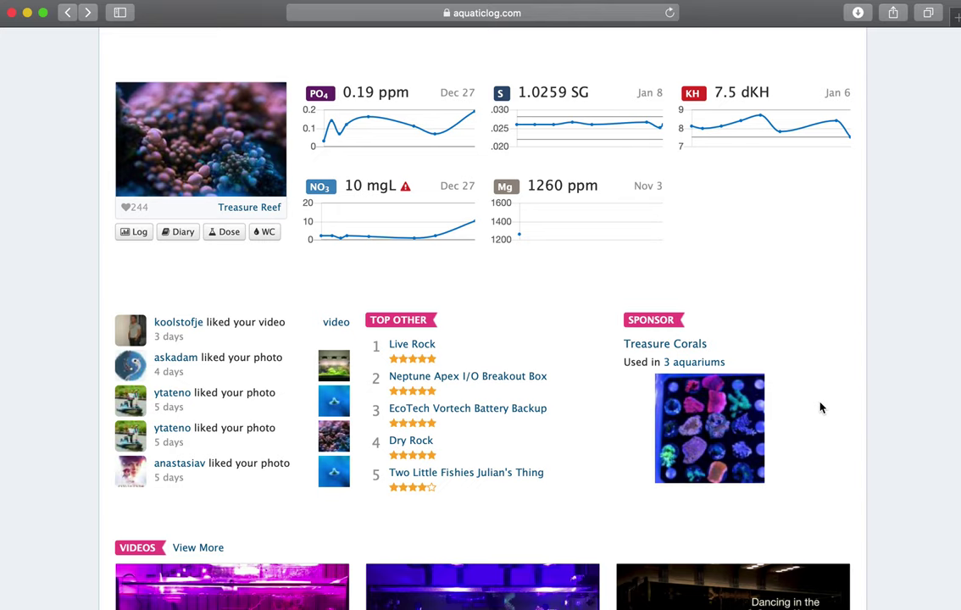
pyautogui.scroll(-2, 843, 393)
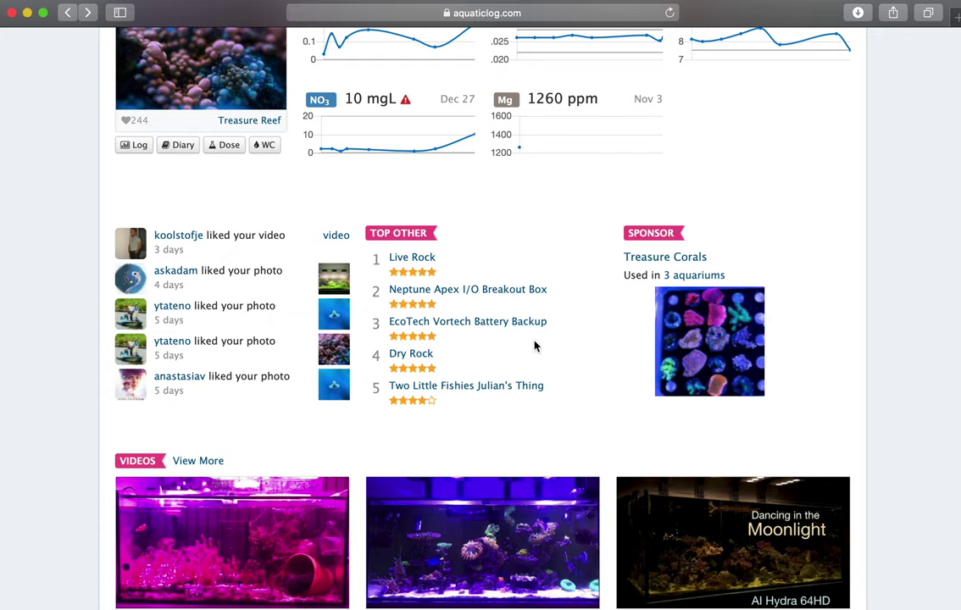
pyautogui.scroll(-2, 542, 337)
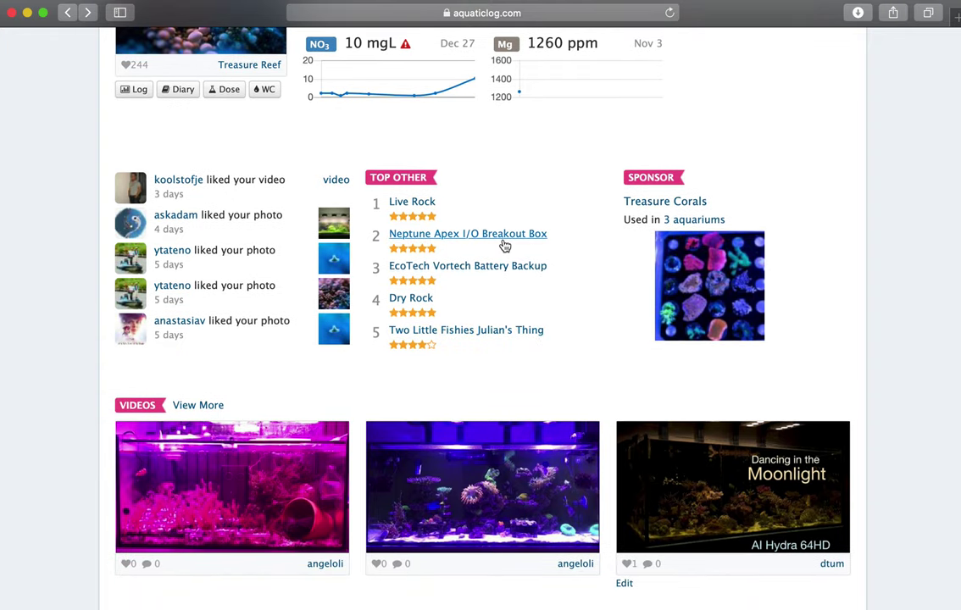
pyautogui.click(508, 335)
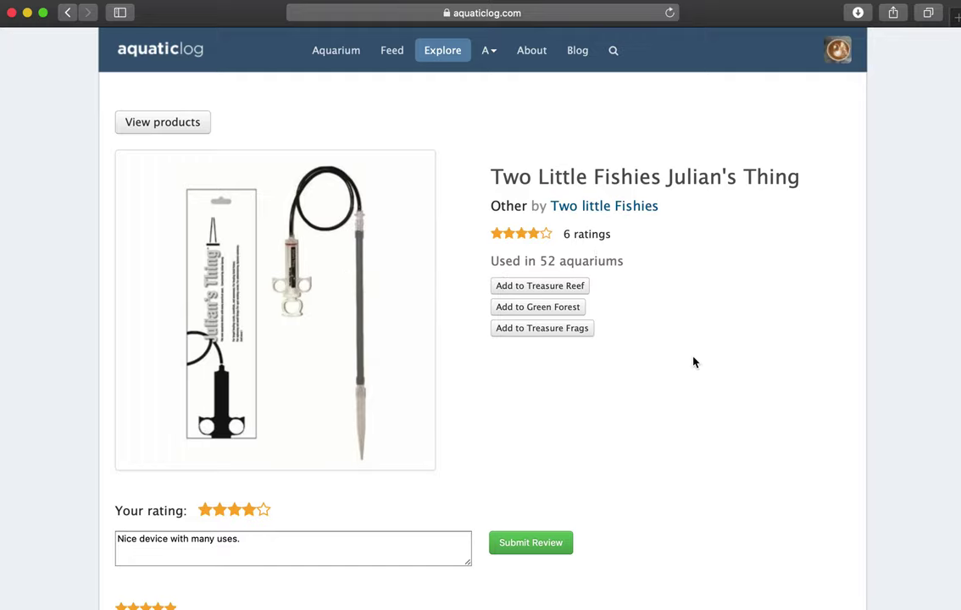
pyautogui.scroll(-10, 693, 362)
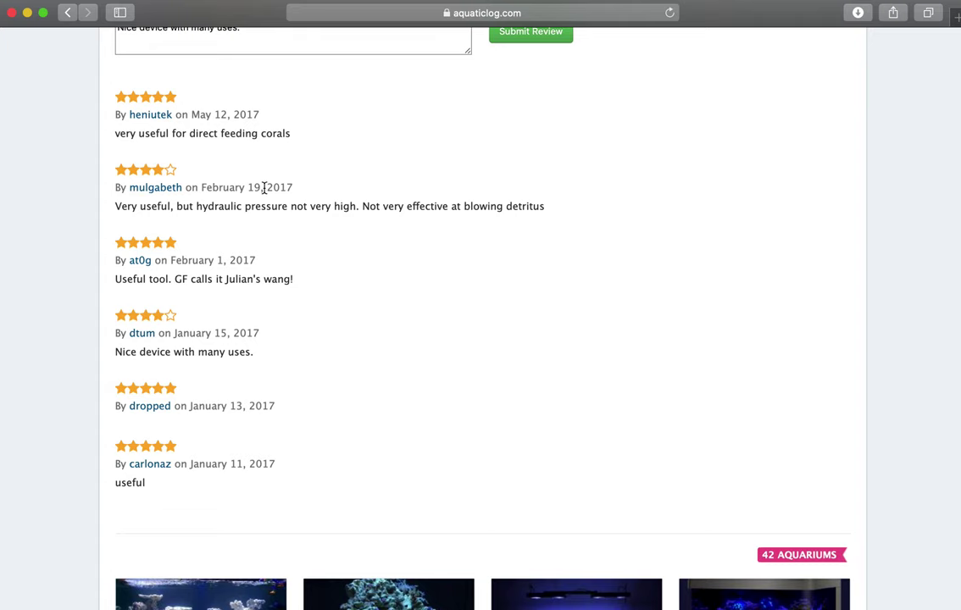
pyautogui.scroll(-3, 470, 357)
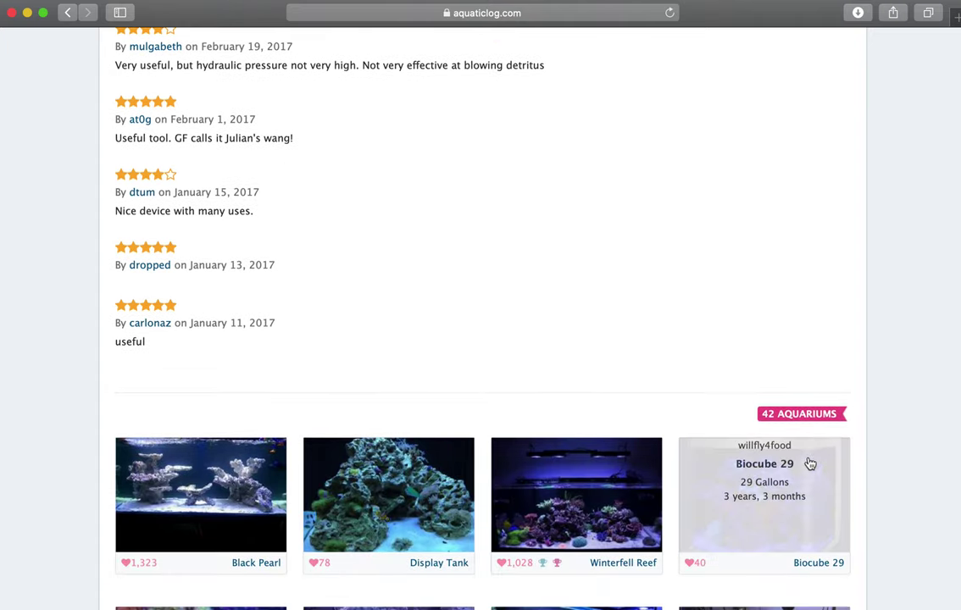
pyautogui.scroll(-3, 868, 467)
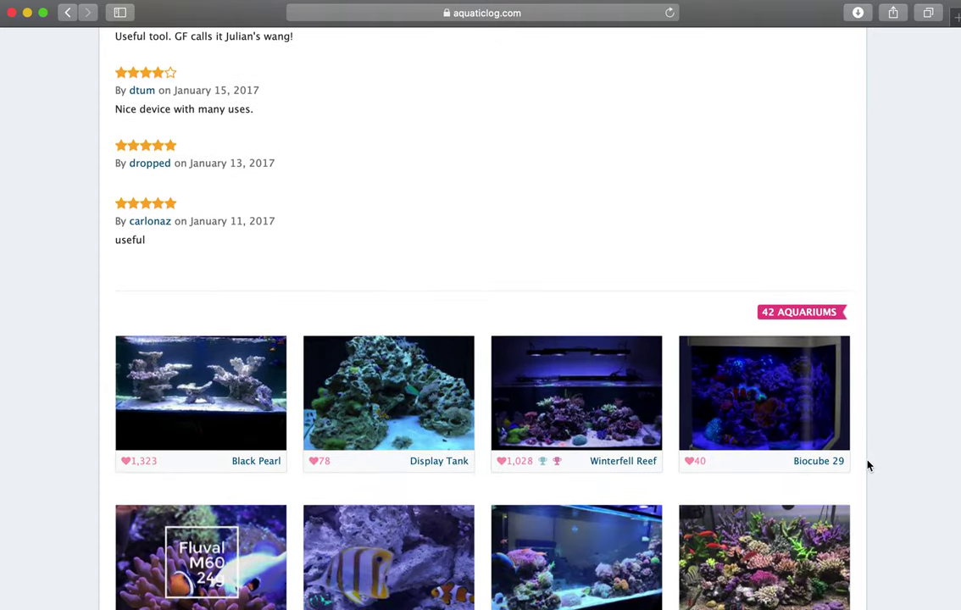
pyautogui.moveTo(586, 423)
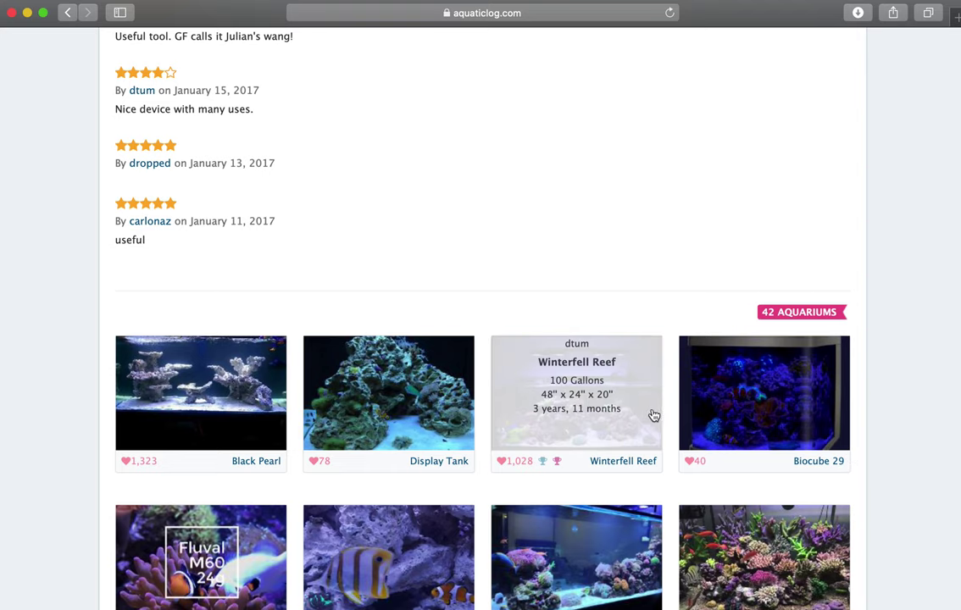
pyautogui.scroll(-3, 603, 481)
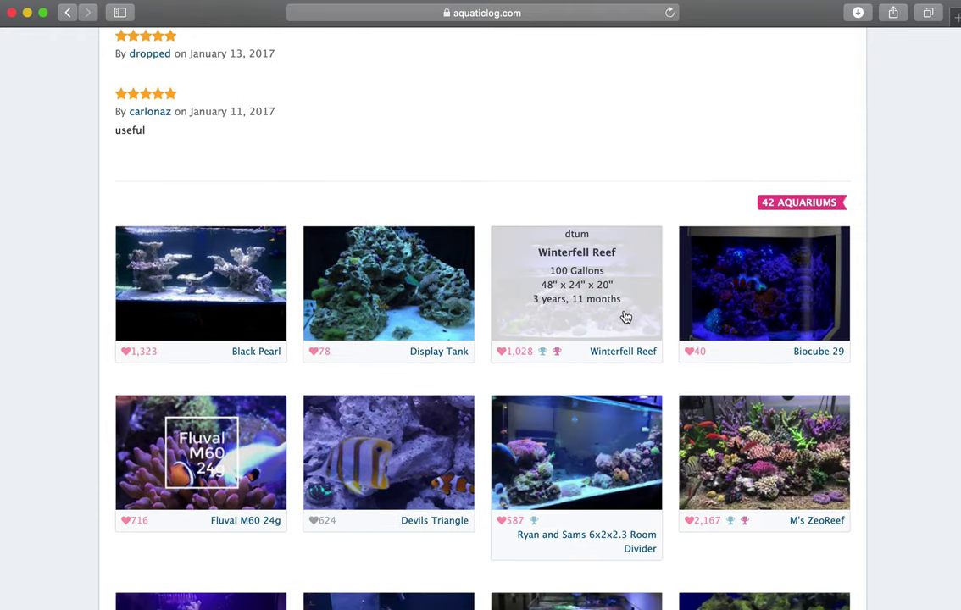
# Open the Winterfell Reef aquarium profile and scroll through its livestock
pyautogui.click(417, 353)
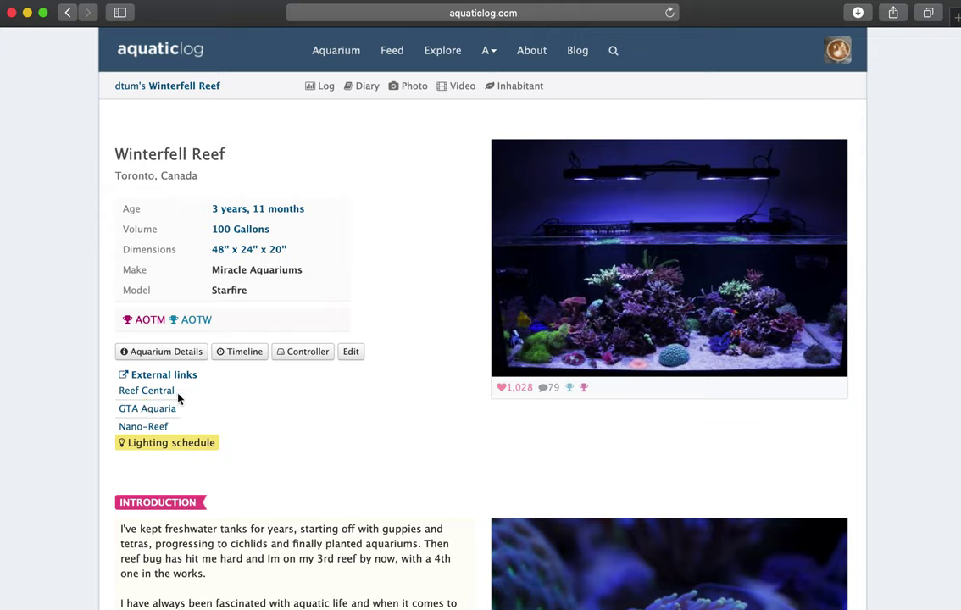
pyautogui.scroll(-5, 358, 456)
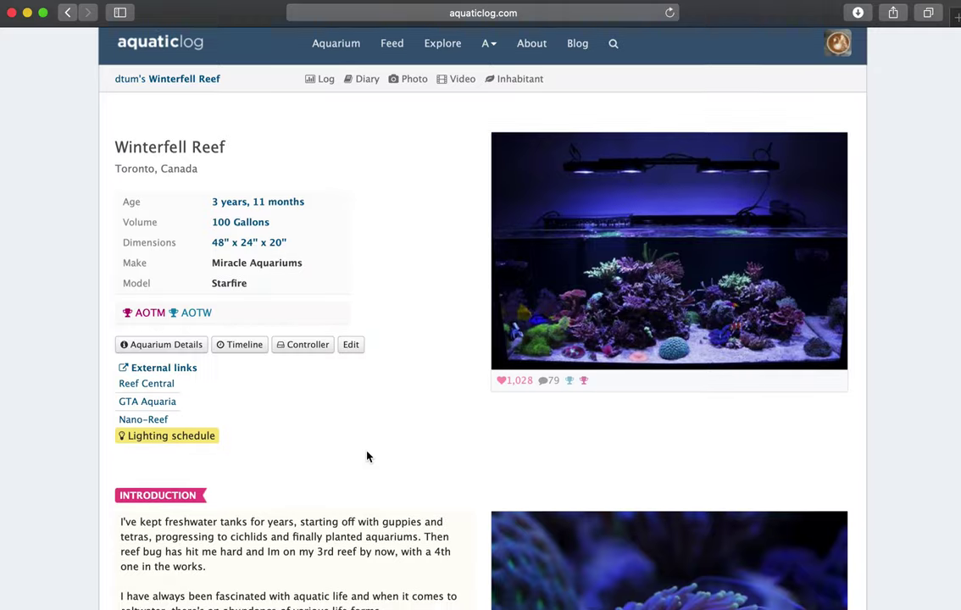
pyautogui.scroll(-8, 360, 458)
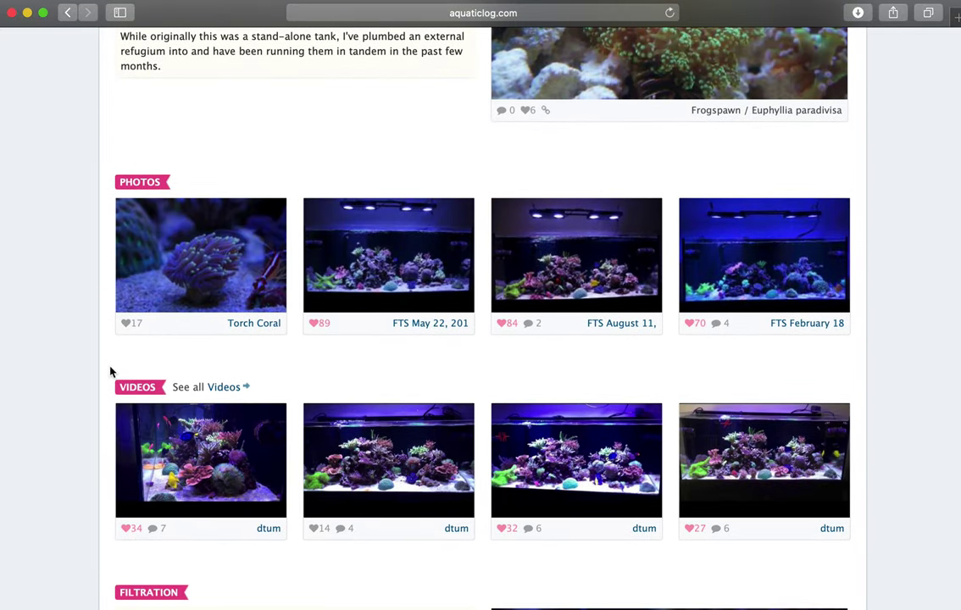
pyautogui.scroll(-1, 109, 368)
pyautogui.scroll(1, 109, 369)
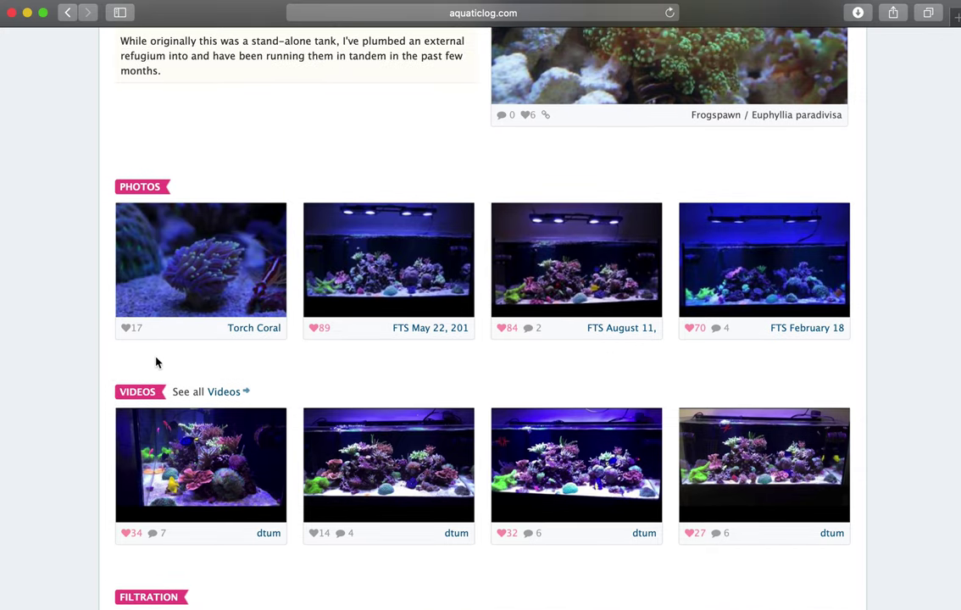
pyautogui.scroll(-3, 155, 363)
pyautogui.scroll(-6, 49, 407)
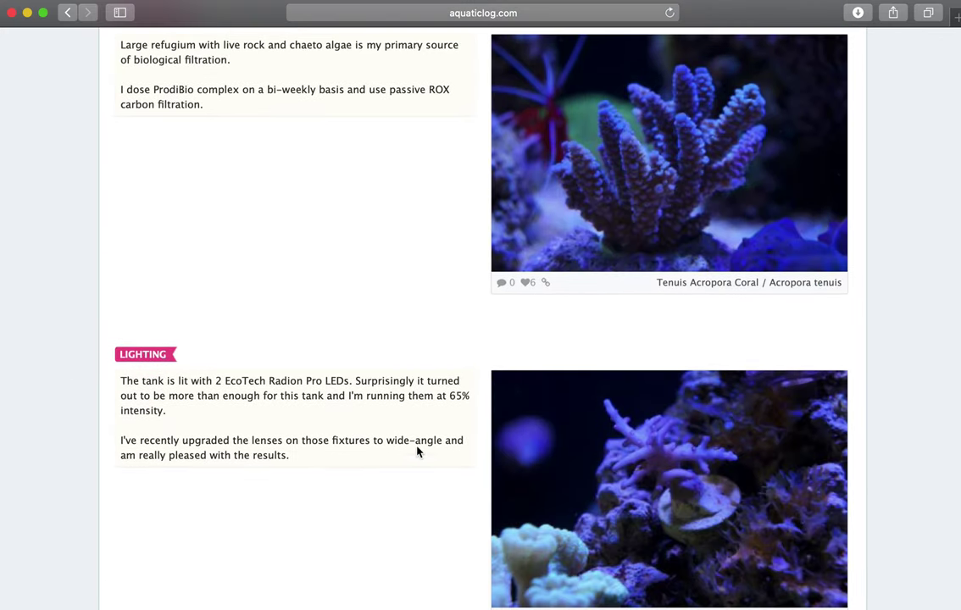
pyautogui.scroll(-10, 414, 468)
pyautogui.scroll(-5, 413, 468)
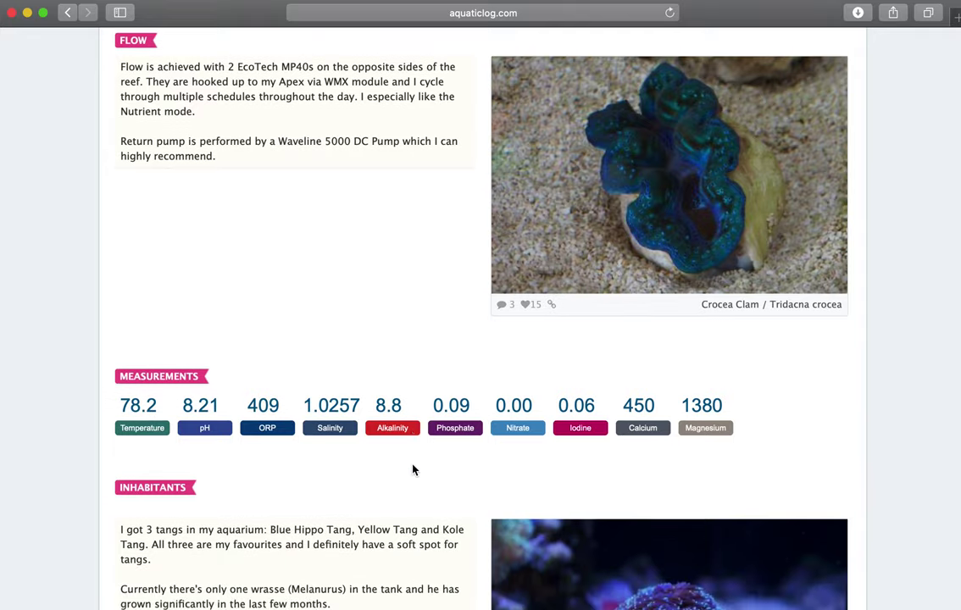
# Reach the TestKit equipment and check the Hanna Alkalinity Checker is used in 202 aquariums
pyautogui.scroll(3, 583, 318)
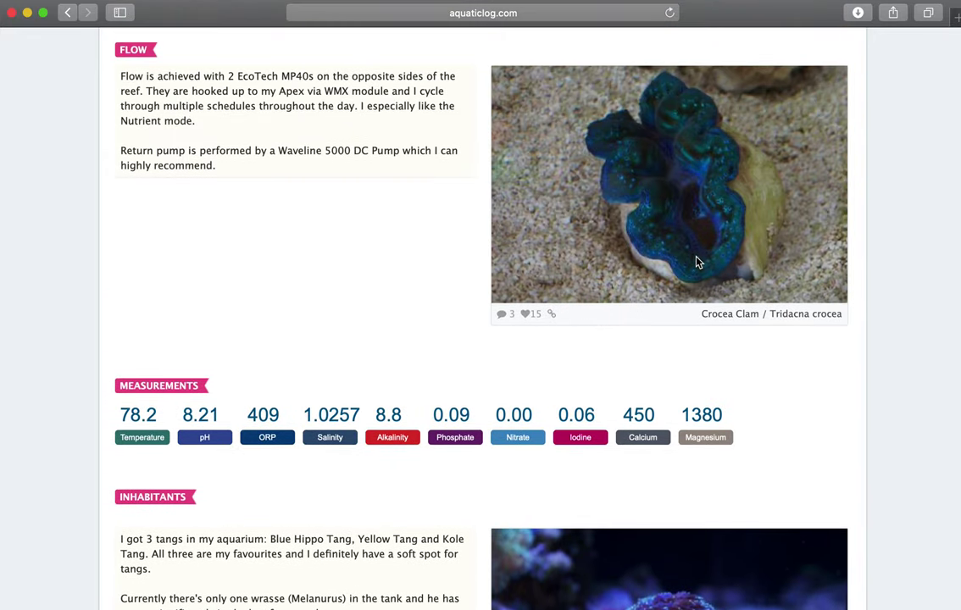
pyautogui.scroll(-2, 918, 410)
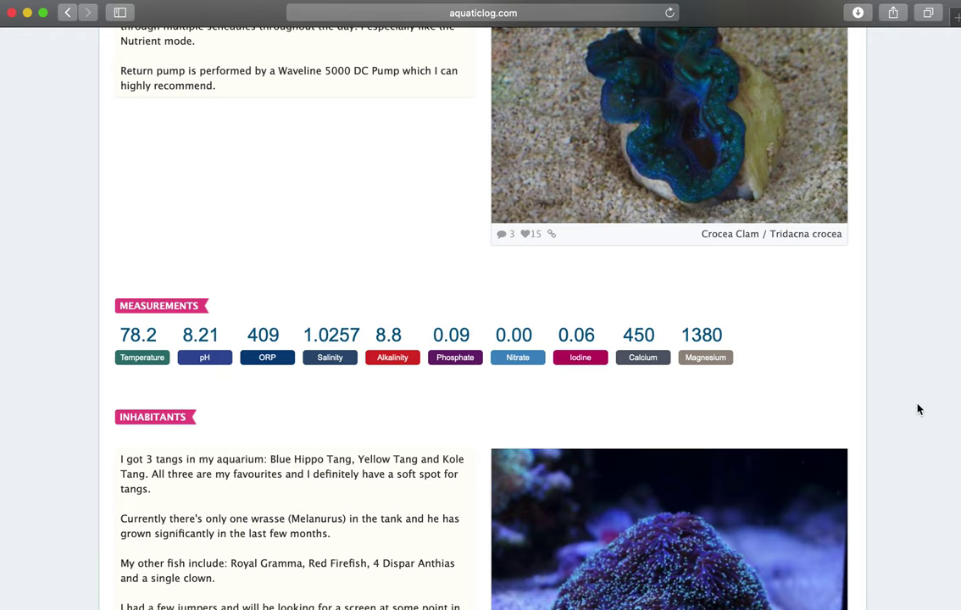
pyautogui.scroll(-4, 918, 410)
pyautogui.scroll(-4, 918, 410)
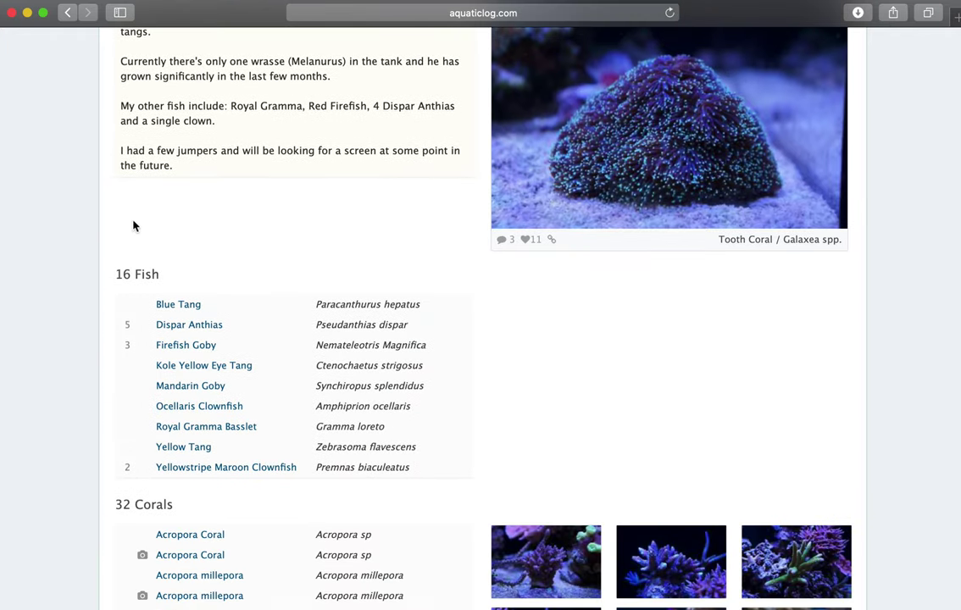
pyautogui.scroll(-5, 378, 518)
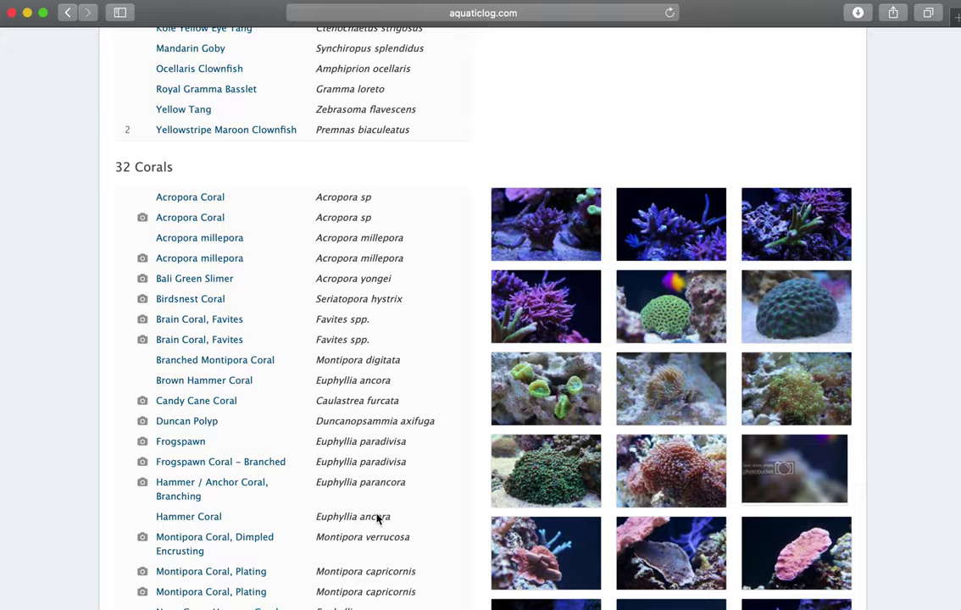
pyautogui.scroll(-8, 377, 517)
pyautogui.scroll(-8, 378, 517)
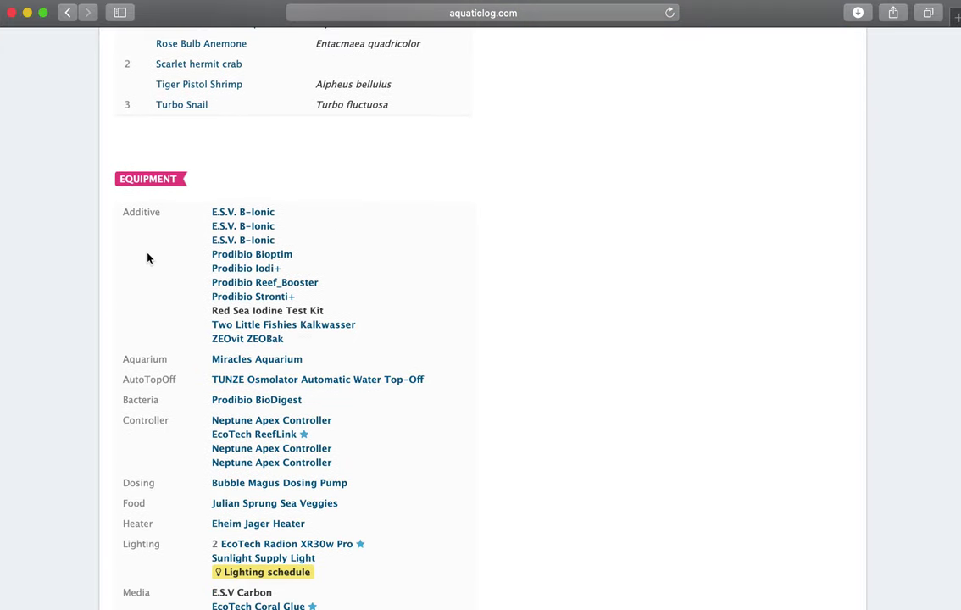
pyautogui.scroll(-2, 115, 272)
pyautogui.scroll(1, 115, 272)
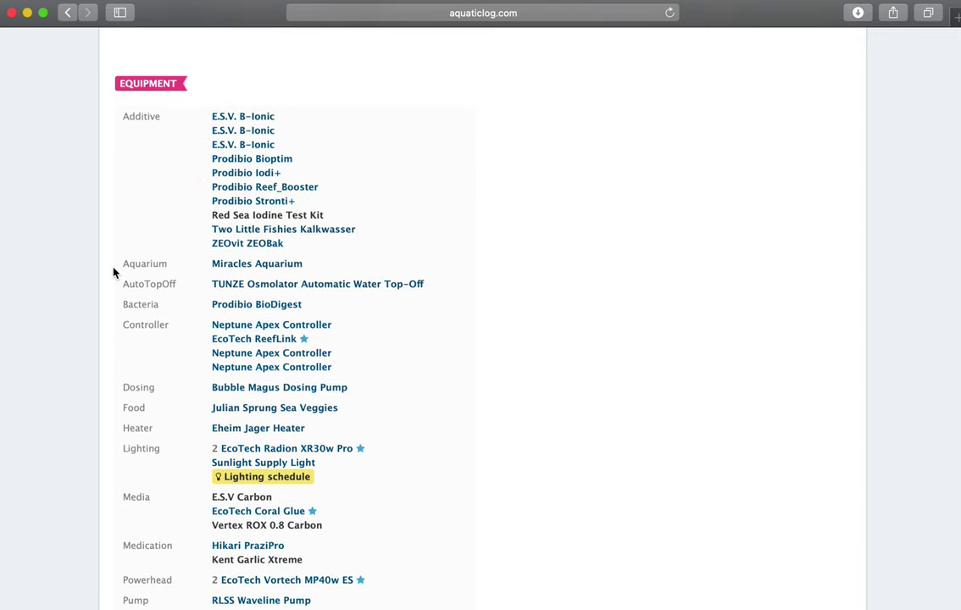
pyautogui.scroll(-5, 114, 272)
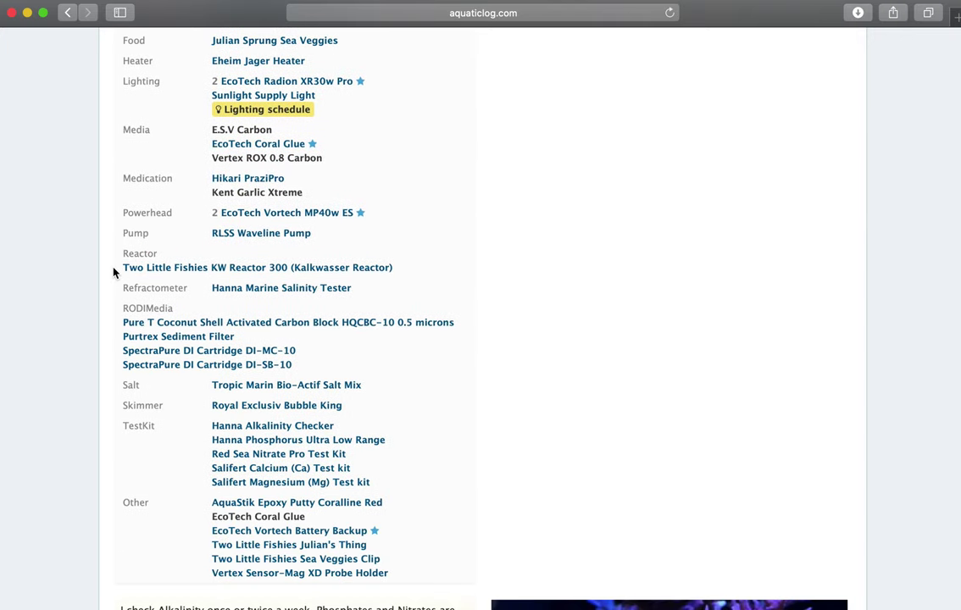
pyautogui.scroll(-2, 121, 270)
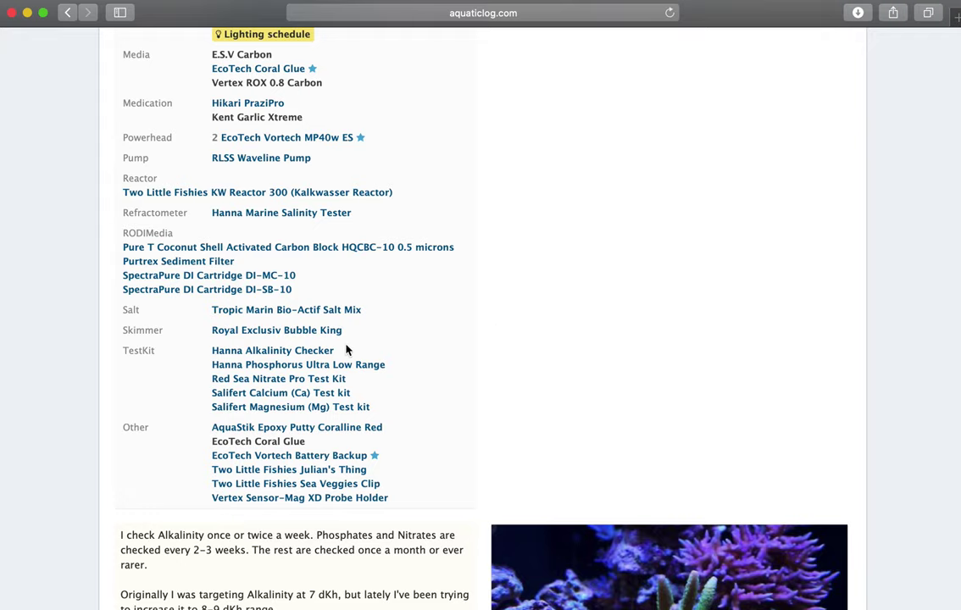
pyautogui.moveTo(322, 356)
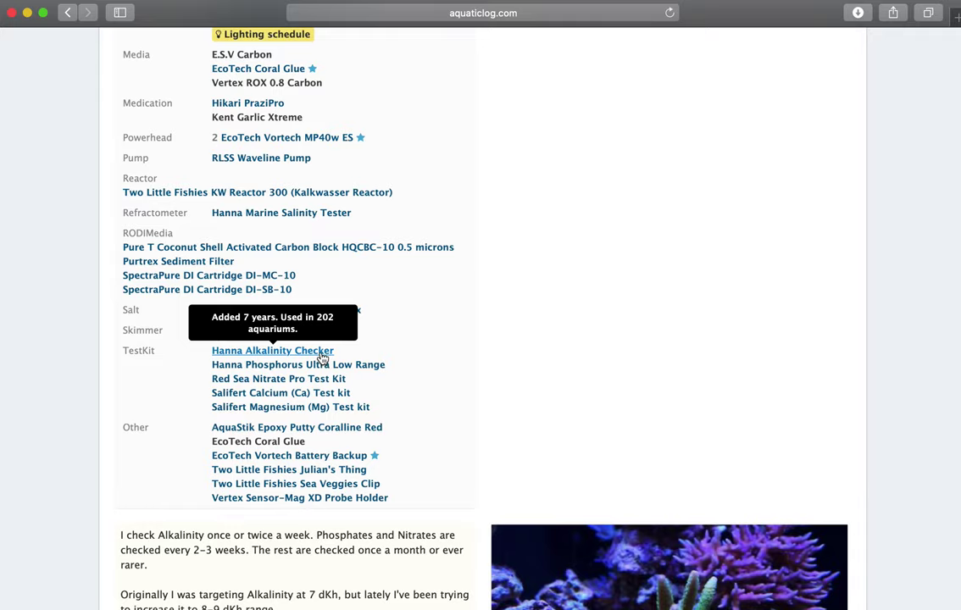
# Open the Hanna Alkalinity Checker page (12 ratings, 202 aquariums) and scroll through its reviews
pyautogui.click(323, 356)
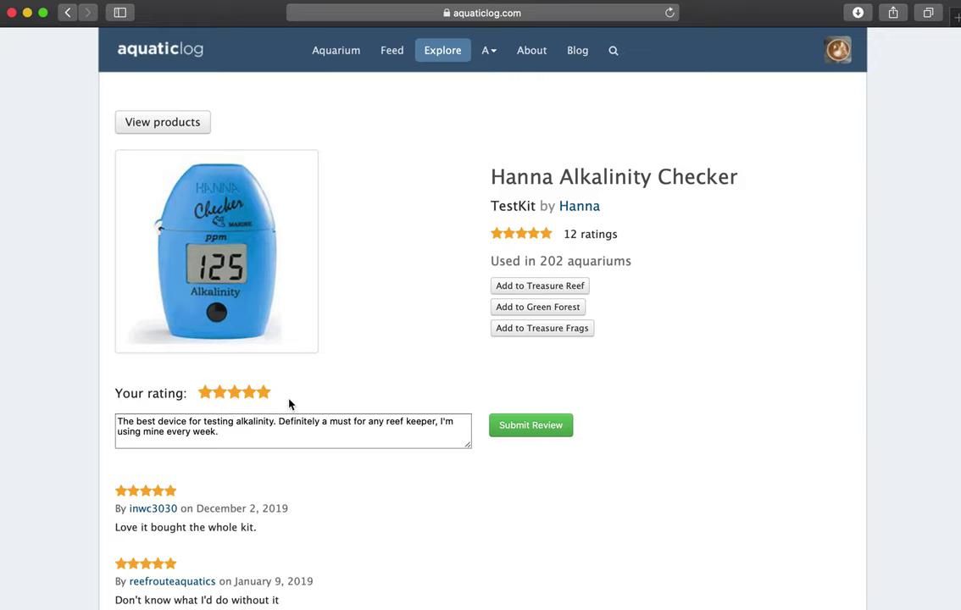
pyautogui.scroll(-3, 289, 404)
pyautogui.scroll(-3, 300, 395)
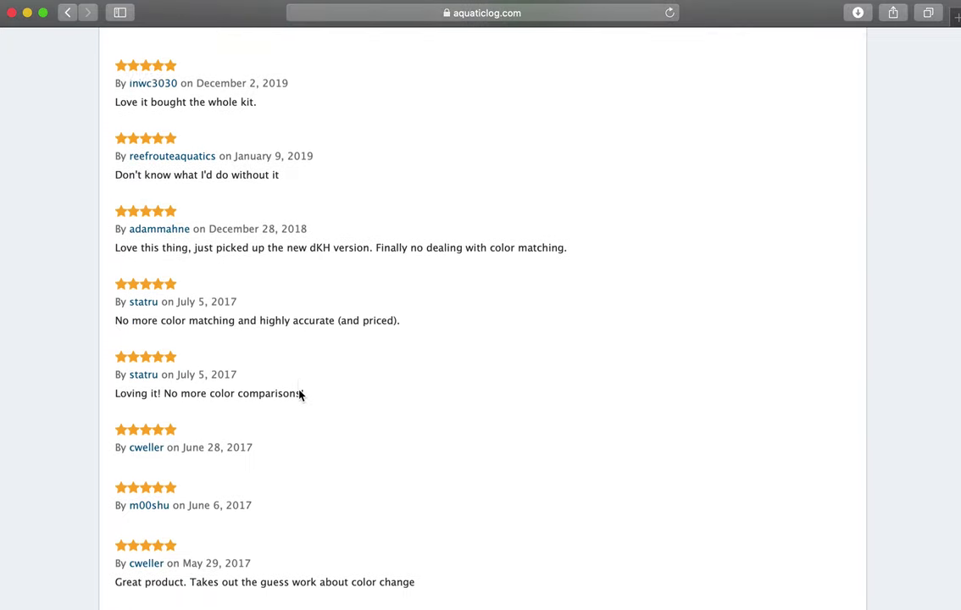
pyautogui.scroll(-5, 334, 442)
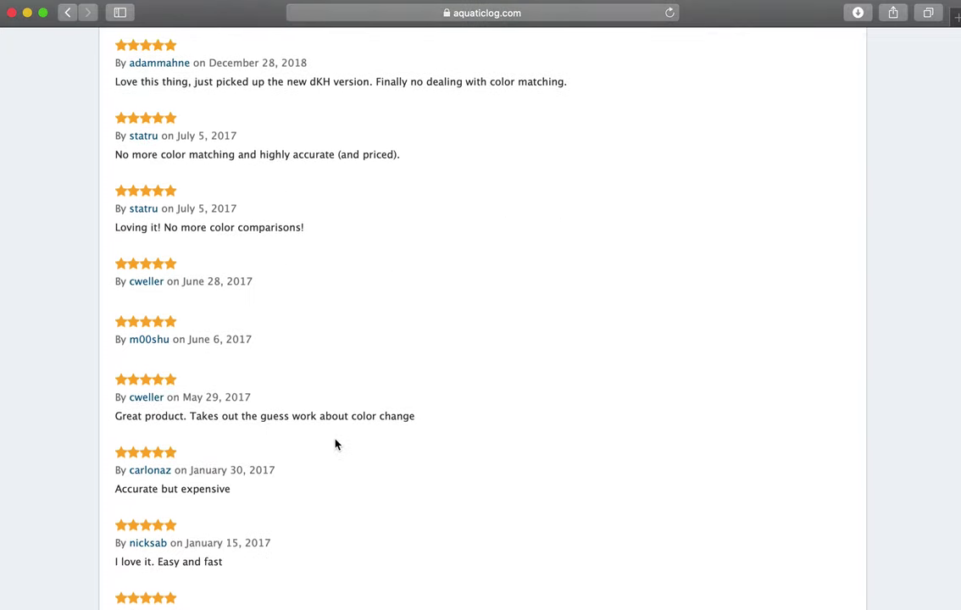
pyautogui.scroll(-3, 337, 444)
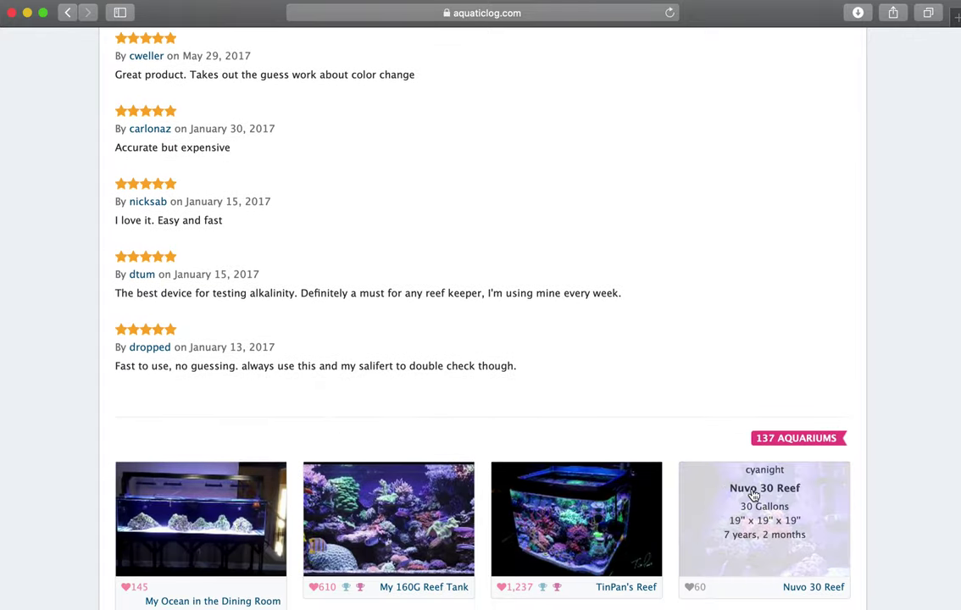
pyautogui.scroll(-1, 708, 342)
pyautogui.scroll(-3, 708, 343)
pyautogui.scroll(15, 708, 343)
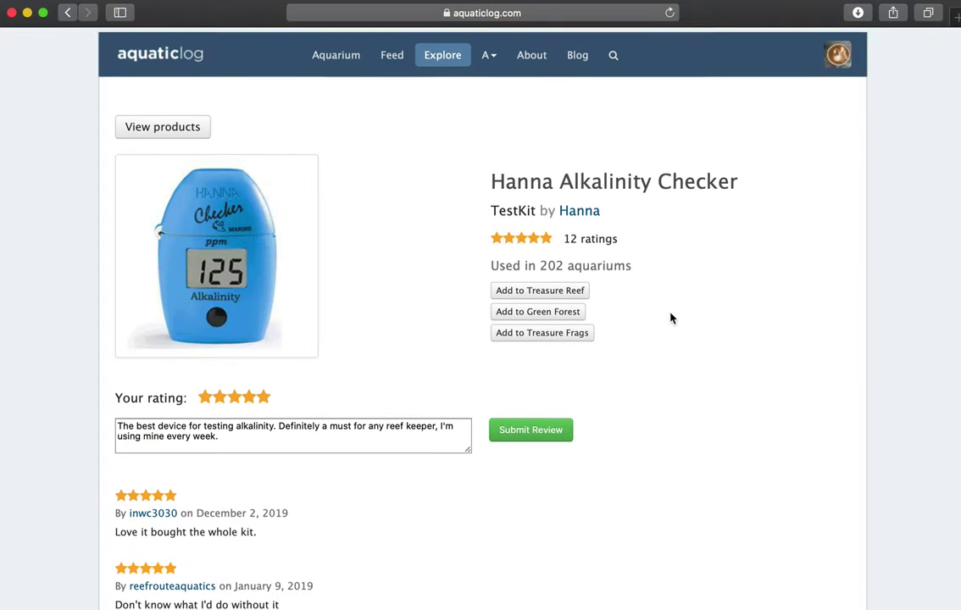
# Return to the main dashboard via the logo and inspect a point on Treasure Reef's KH chart
pyautogui.click(118, 51)
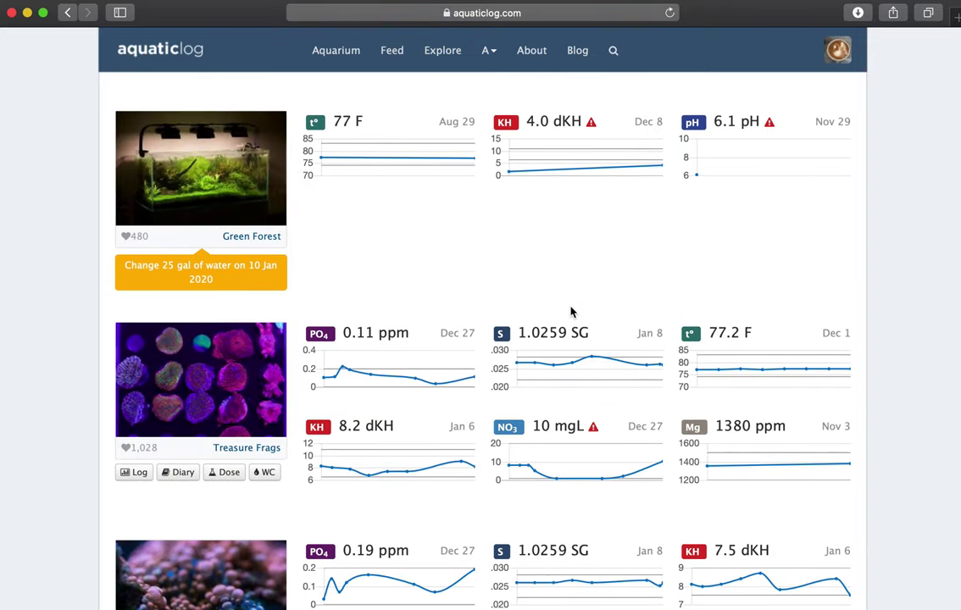
pyautogui.scroll(-5, 457, 306)
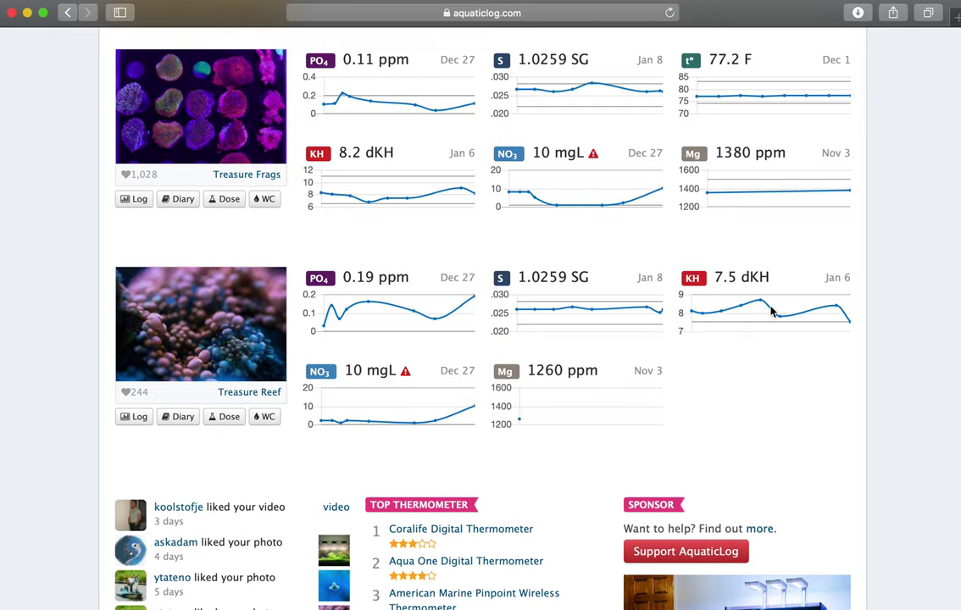
# Open the Treasure Reef profile and scroll down to its Measurements and Inhabitants
pyautogui.moveTo(835, 307)
pyautogui.click(211, 315)
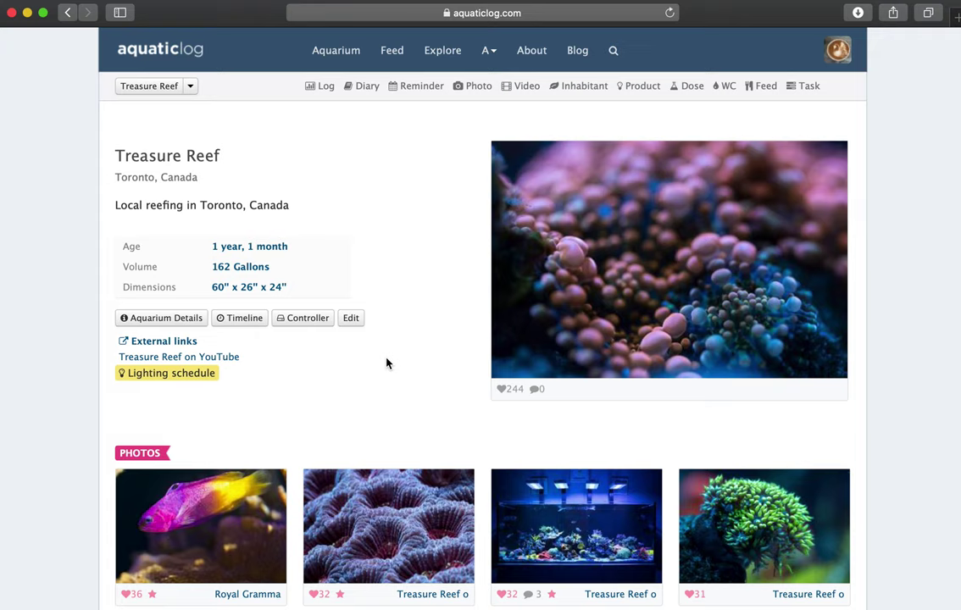
pyautogui.scroll(-6, 387, 363)
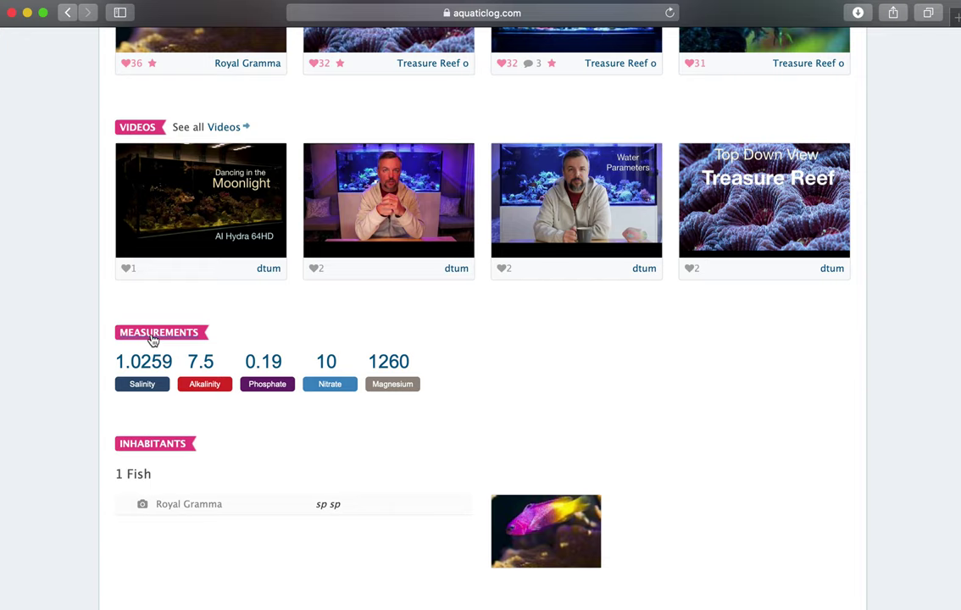
pyautogui.scroll(6, 149, 338)
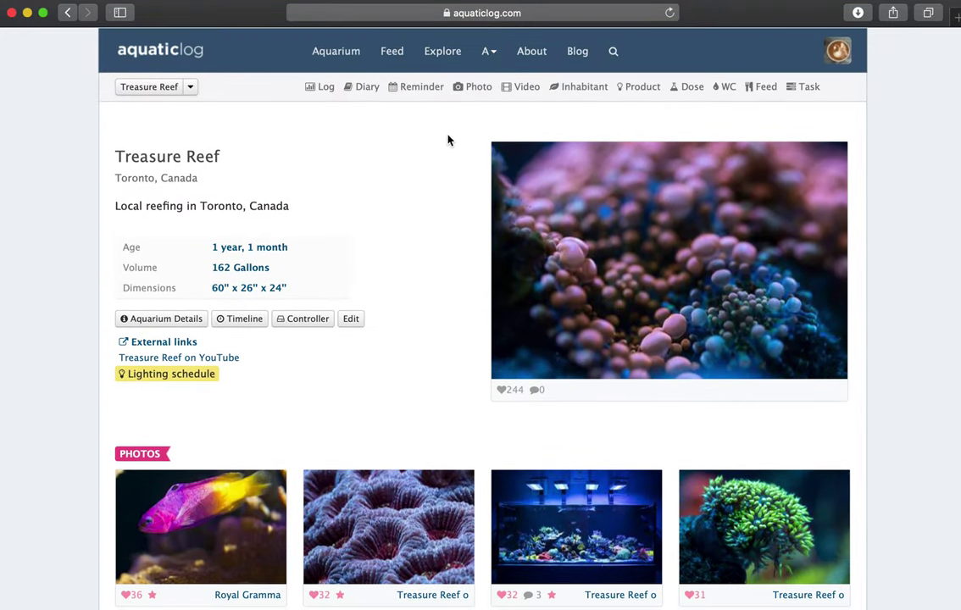
# Open Treasure Reef's measurement log and scroll through its table
pyautogui.click(319, 88)
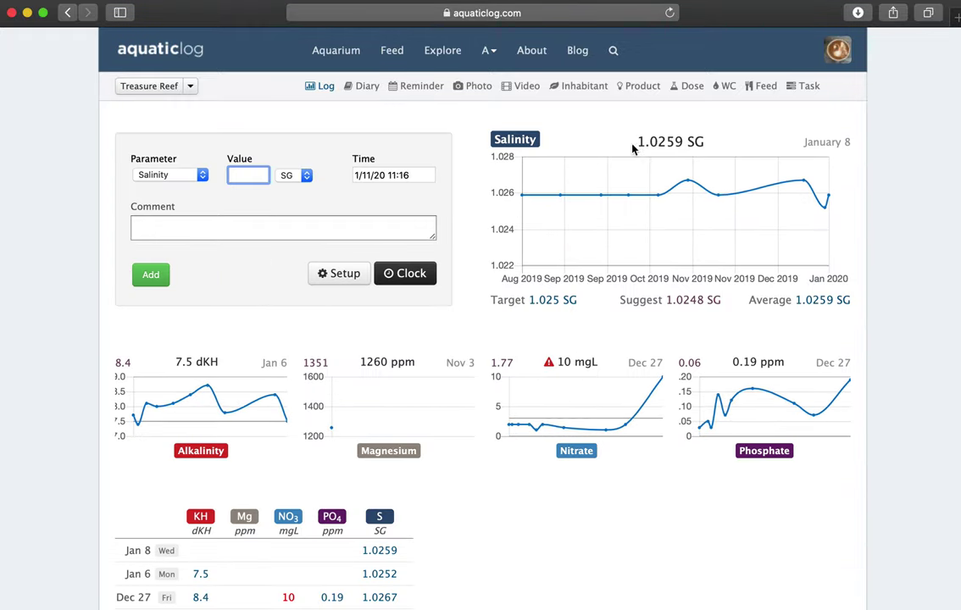
pyautogui.scroll(-20, 663, 441)
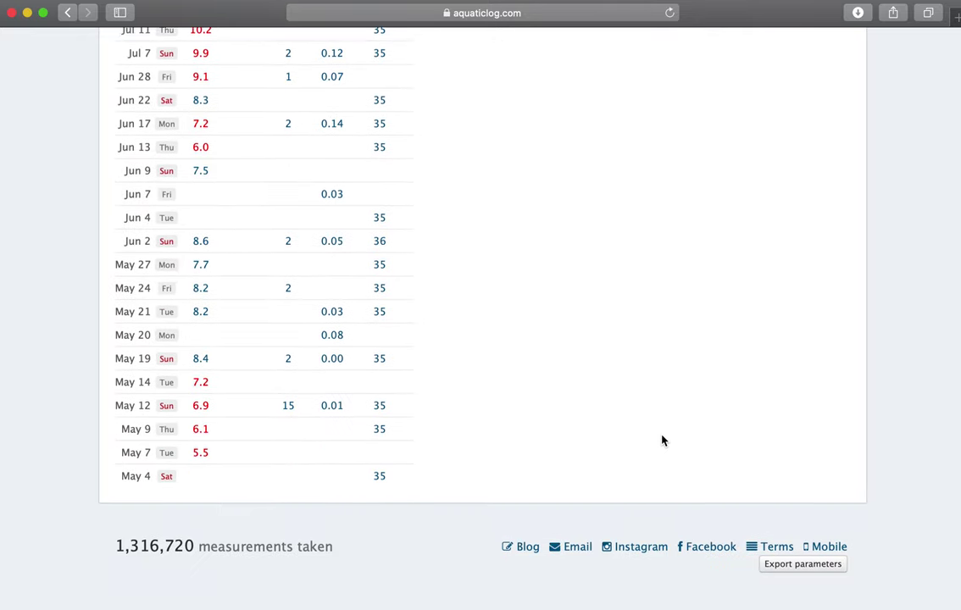
pyautogui.scroll(20, 663, 441)
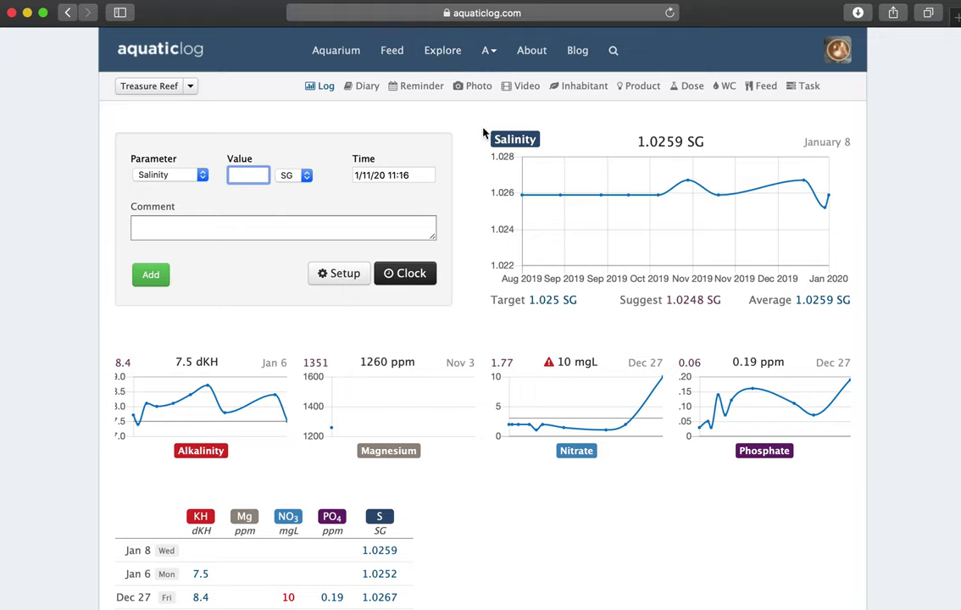
# Open the Alkalinity Parameters history showing dKH readings from Jan 6, 2020 back through 2019
pyautogui.click(201, 451)
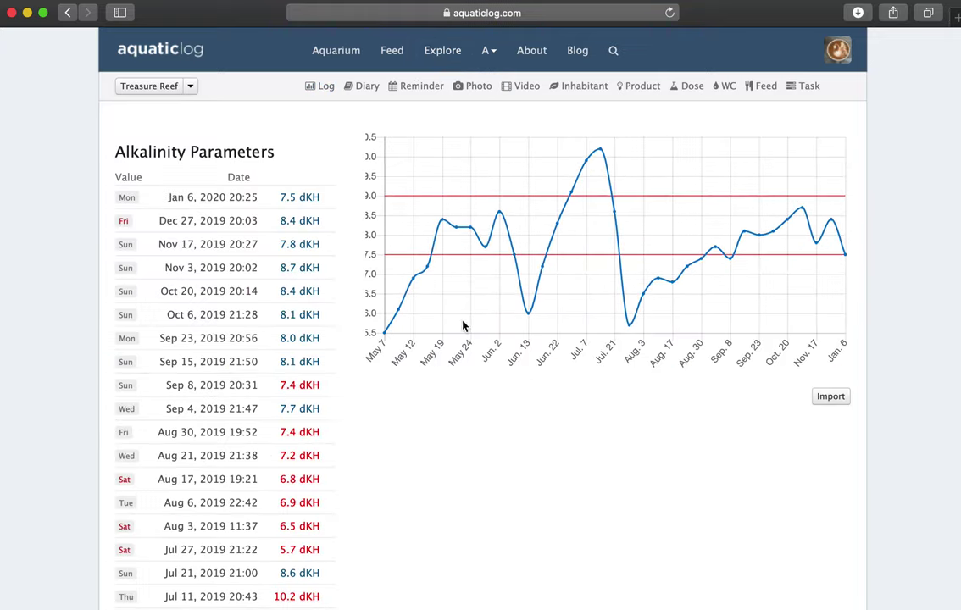
pyautogui.scroll(-6, 466, 326)
pyautogui.scroll(3, 466, 326)
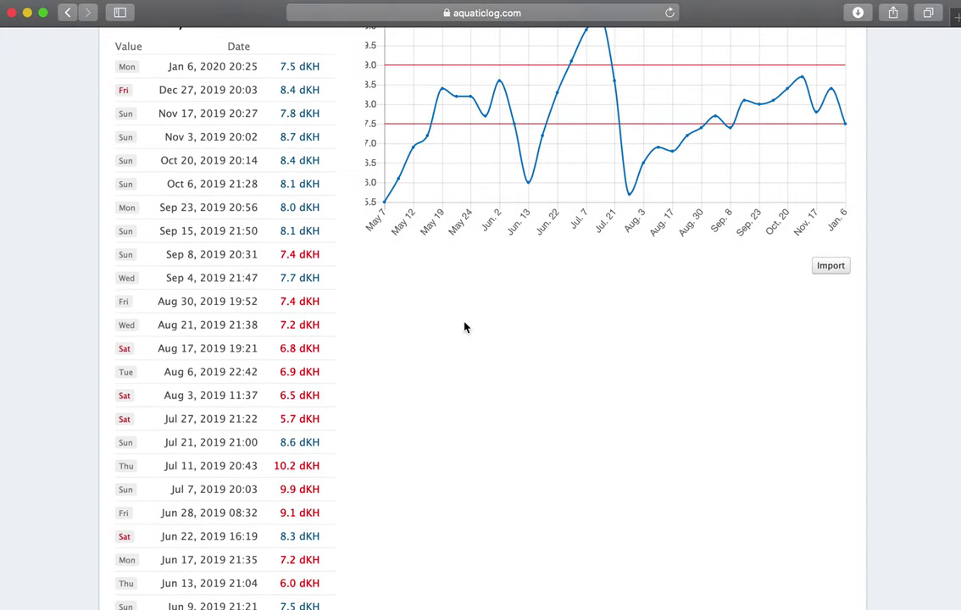
pyautogui.scroll(2, 464, 327)
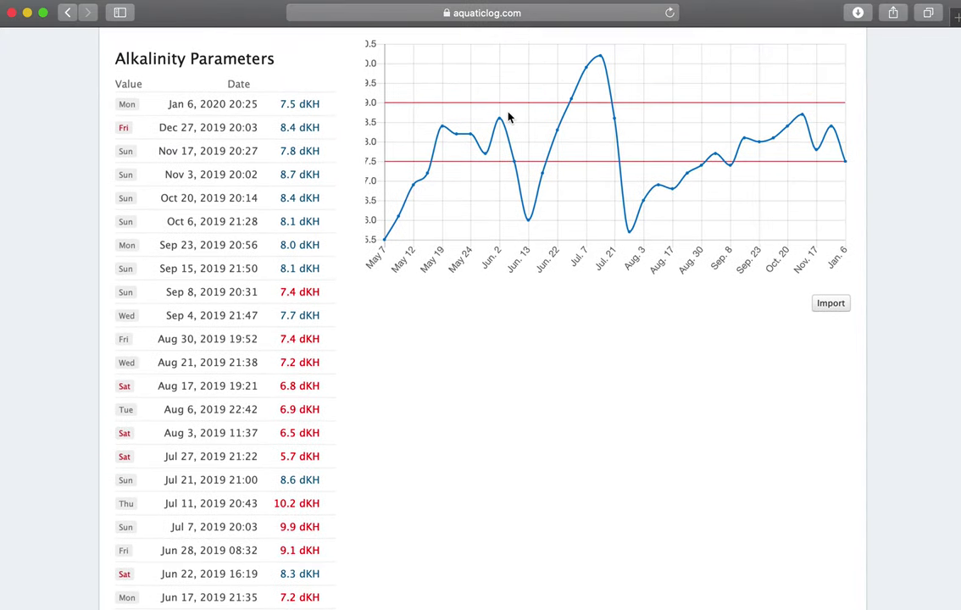
pyautogui.scroll(5, 571, 162)
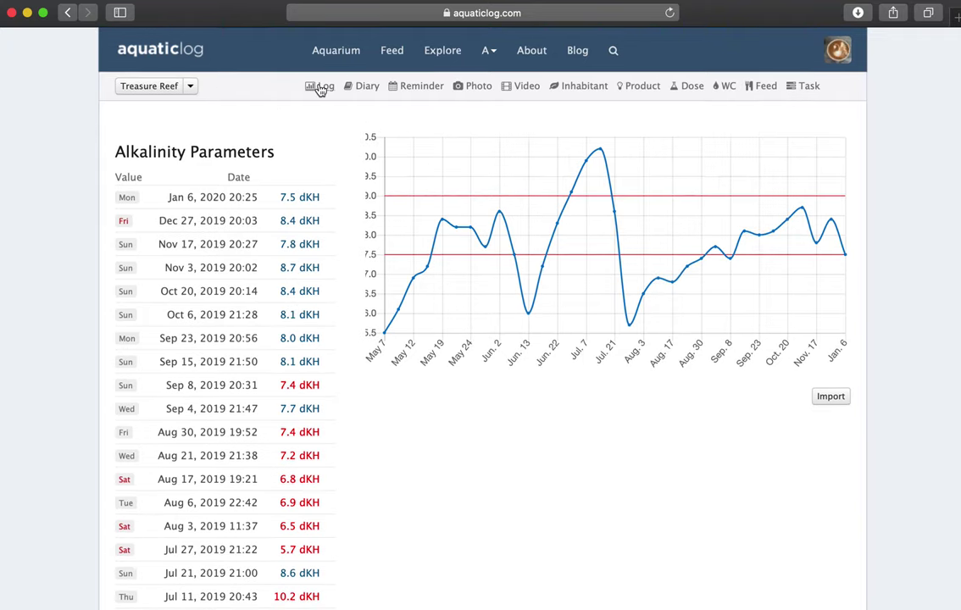
# Switch the log's entry parameter to Alkalinity, charting 7.5 dKH against the 8.25 target
pyautogui.click(317, 86)
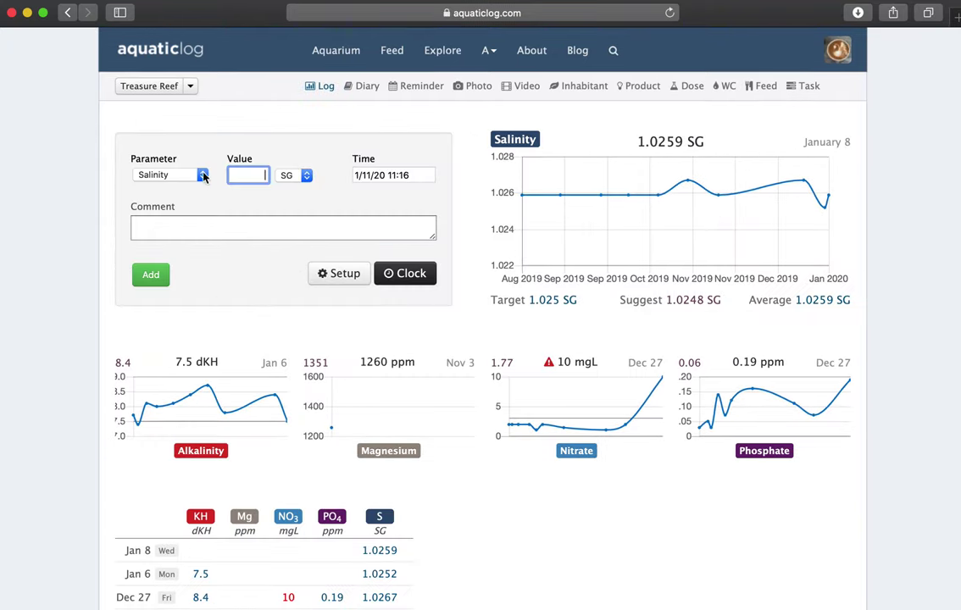
pyautogui.click(156, 176)
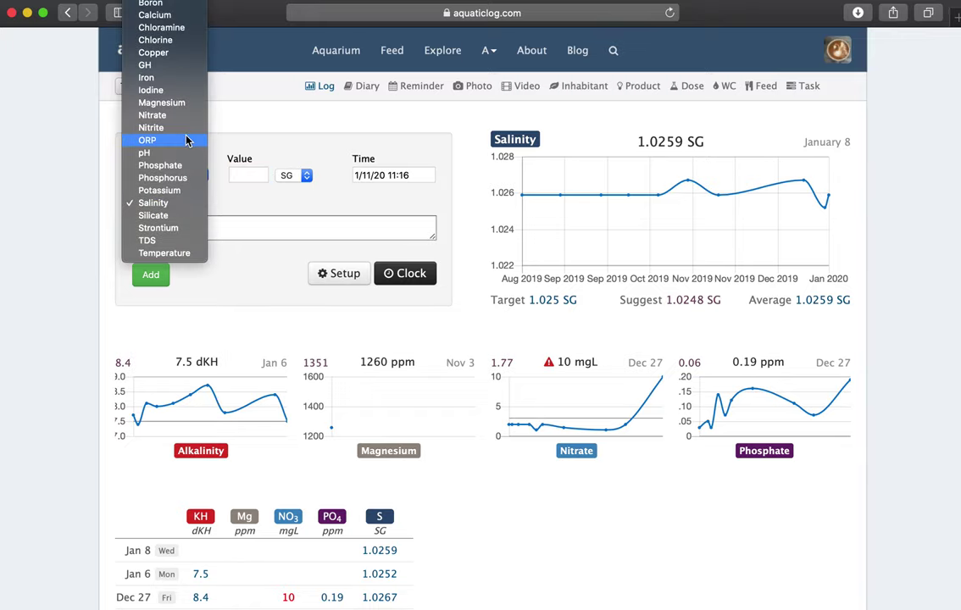
pyautogui.click(153, 5)
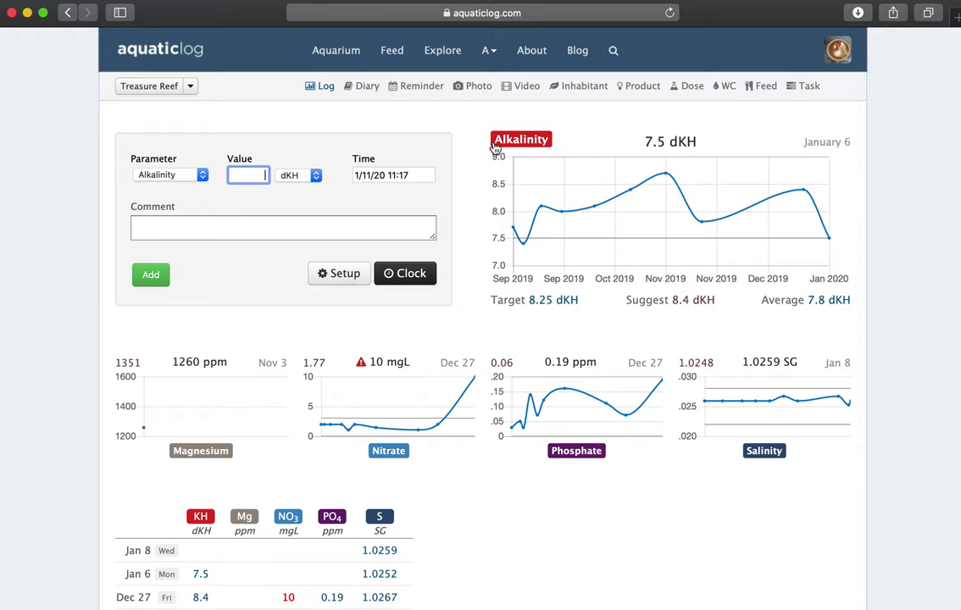
# Open Setup to view the 7.5–9.0 dKH personal range, leaving save units at dKH
pyautogui.click(339, 273)
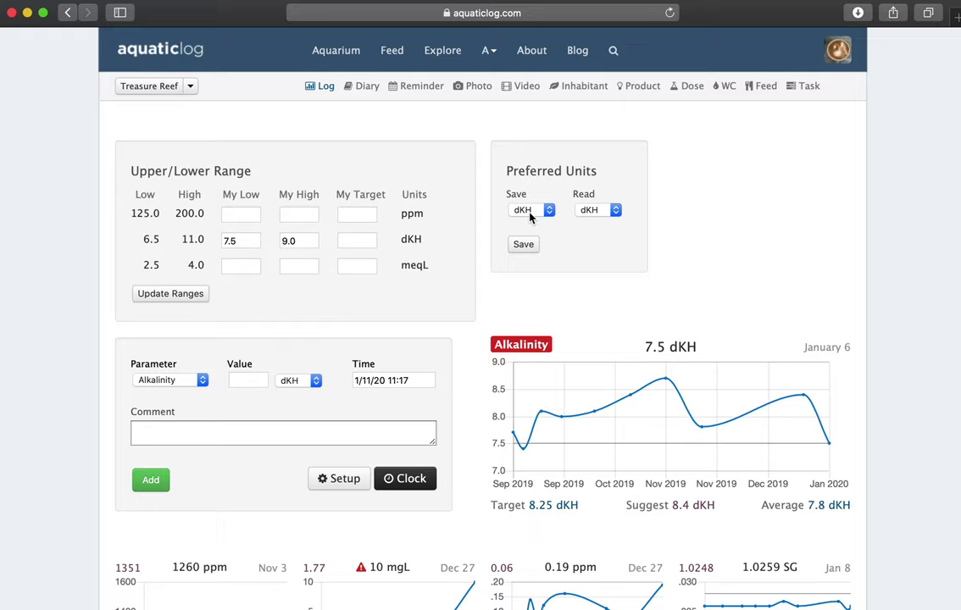
pyautogui.click(532, 214)
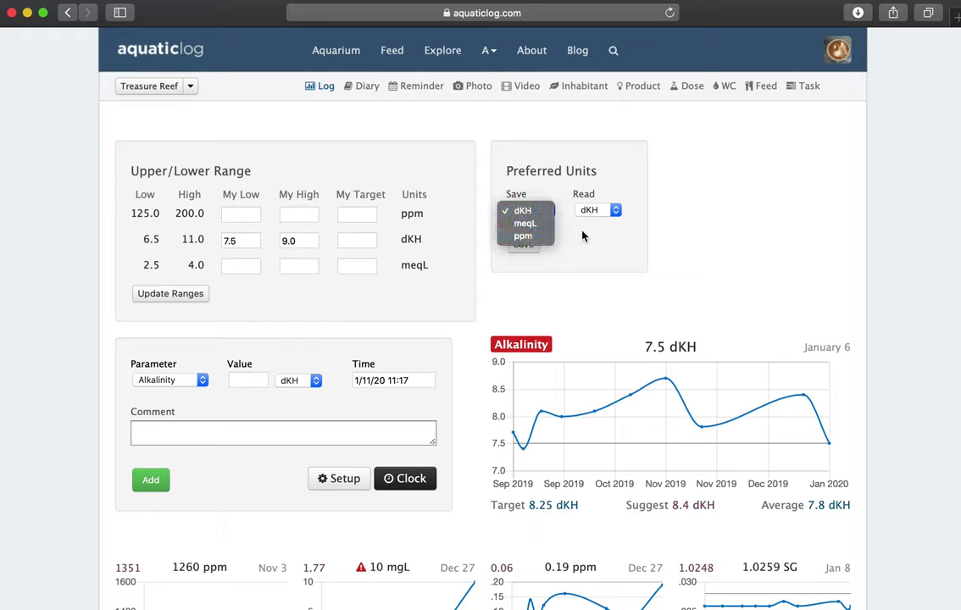
pyautogui.click(571, 228)
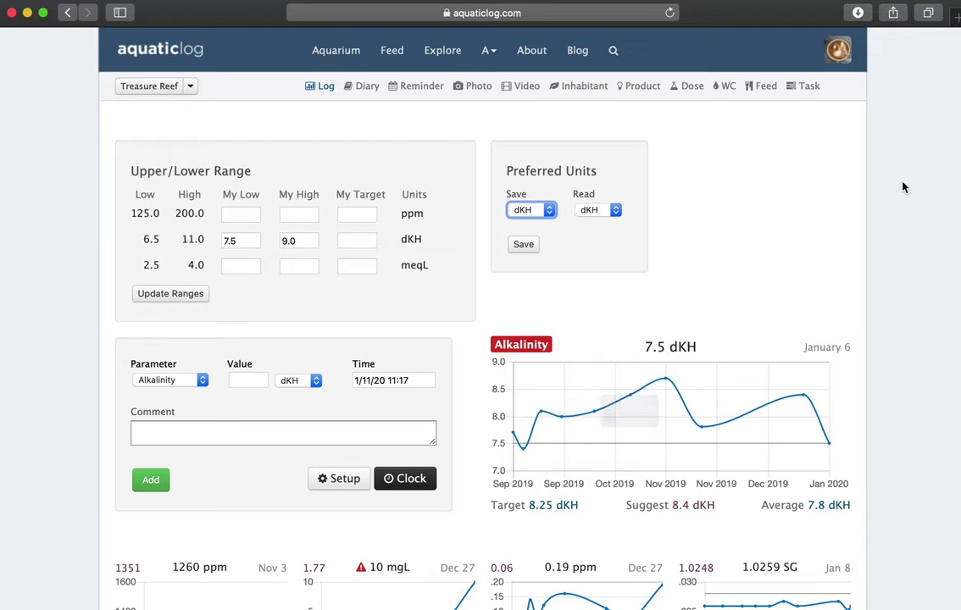
pyautogui.scroll(-5, 876, 203)
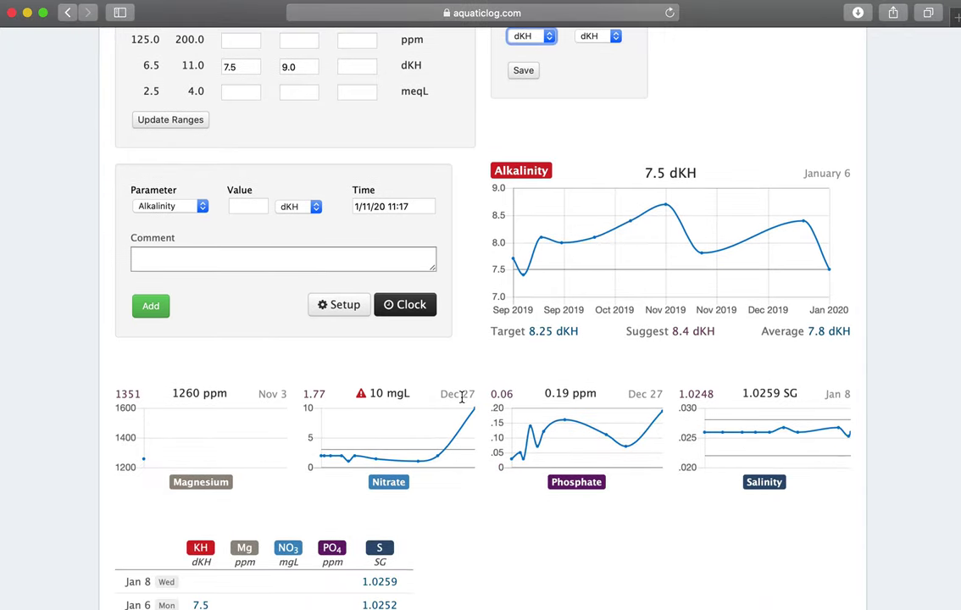
pyautogui.moveTo(541, 342)
pyautogui.moveTo(821, 337)
pyautogui.moveTo(715, 340)
pyautogui.scroll(4, 700, 384)
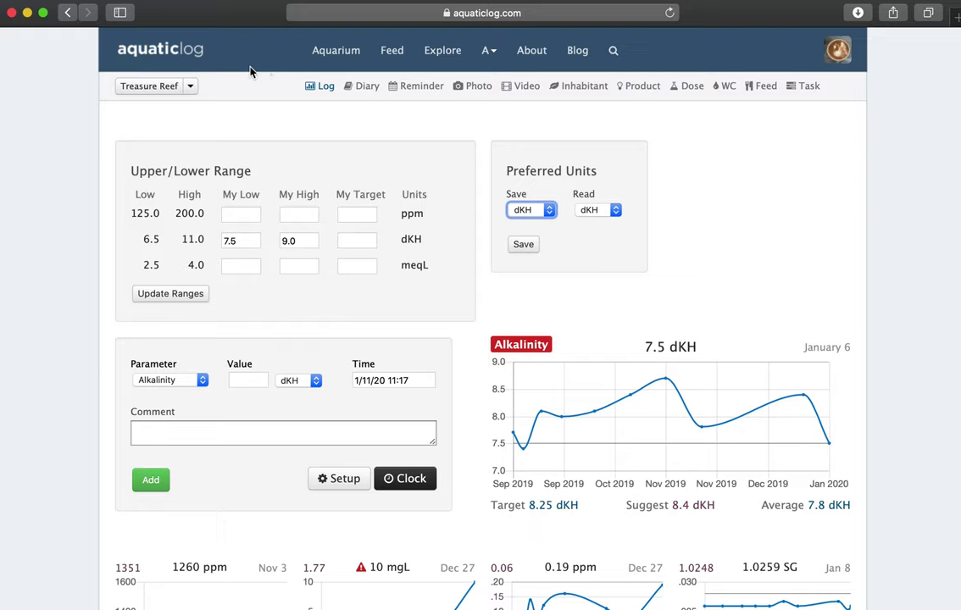
# Return to the dashboard and browse the Green Forest, Treasure Frags and Treasure Reef parameter charts
pyautogui.click(195, 57)
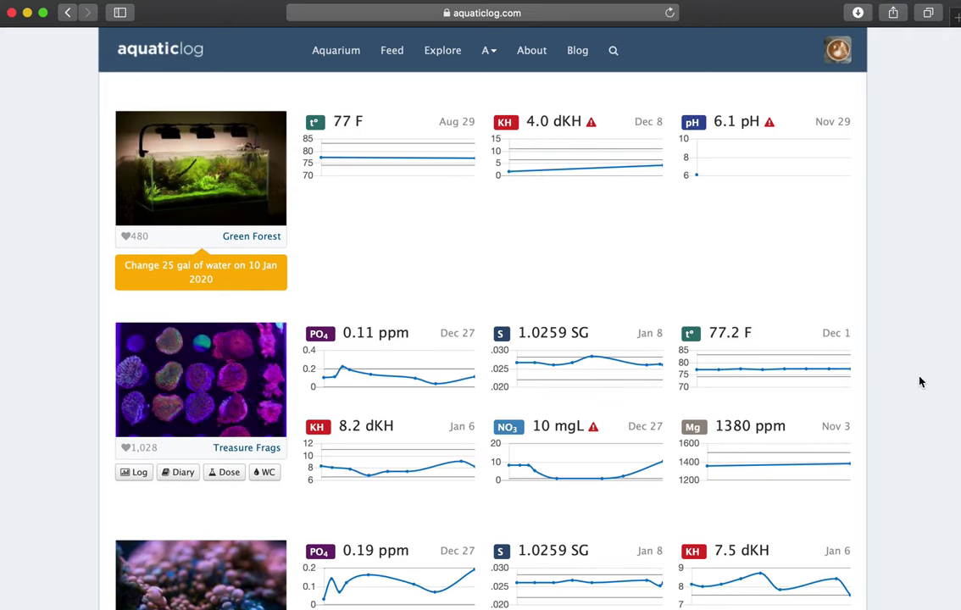
pyautogui.scroll(-3, 906, 363)
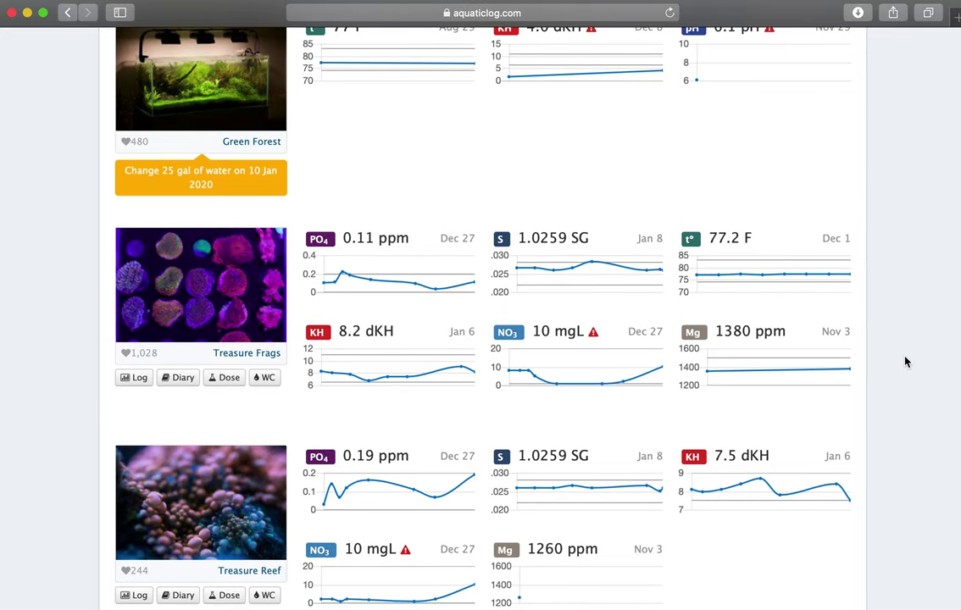
pyautogui.scroll(-3, 905, 363)
pyautogui.scroll(1, 907, 359)
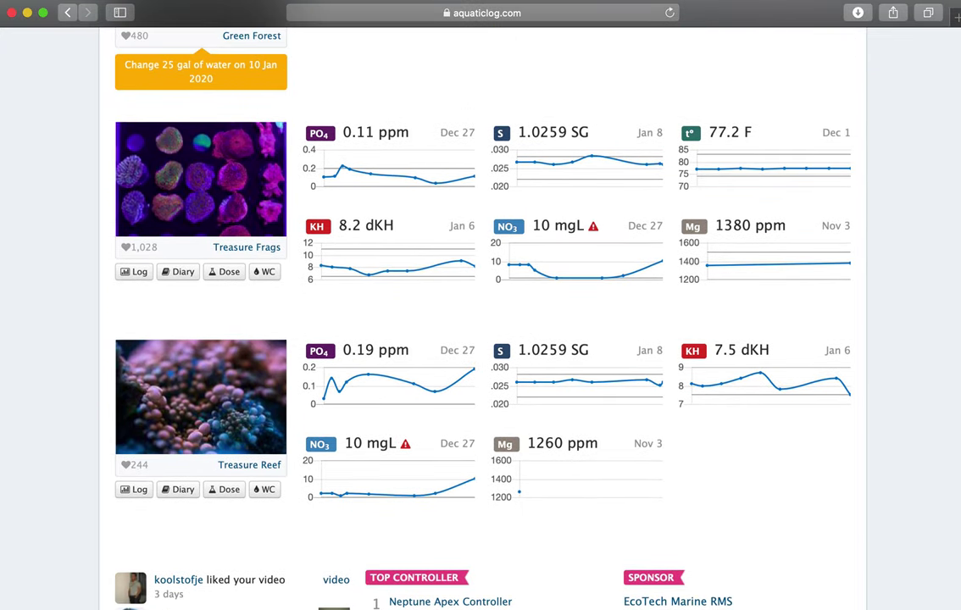